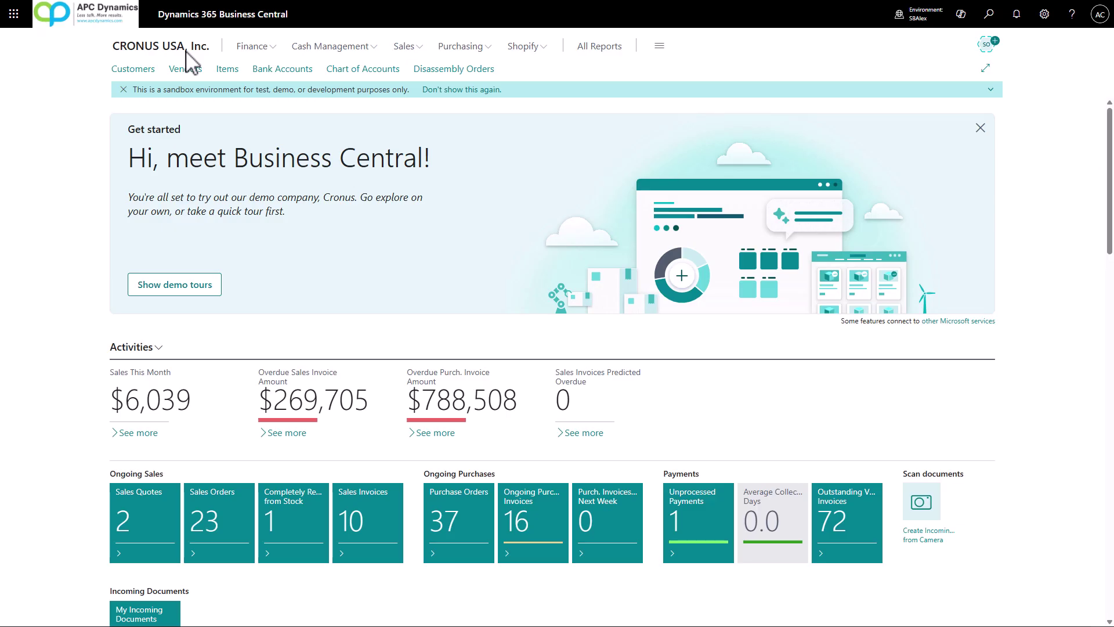
Search 'recurring general' to open Recurring General Journals and list its journal batches.
left_click(988, 14)
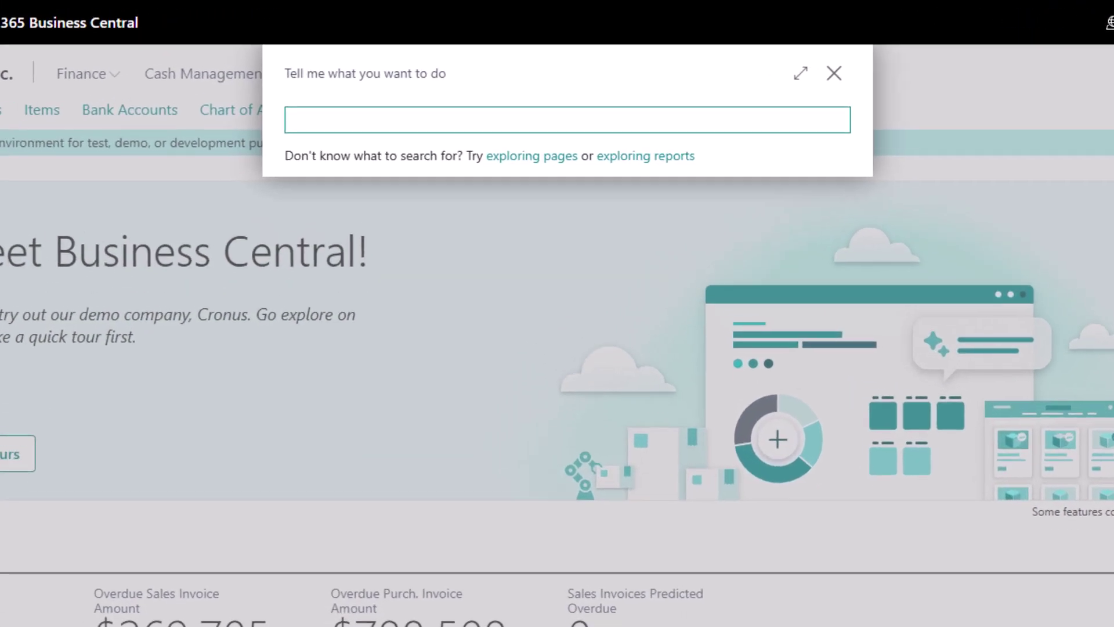
type("recurring ")
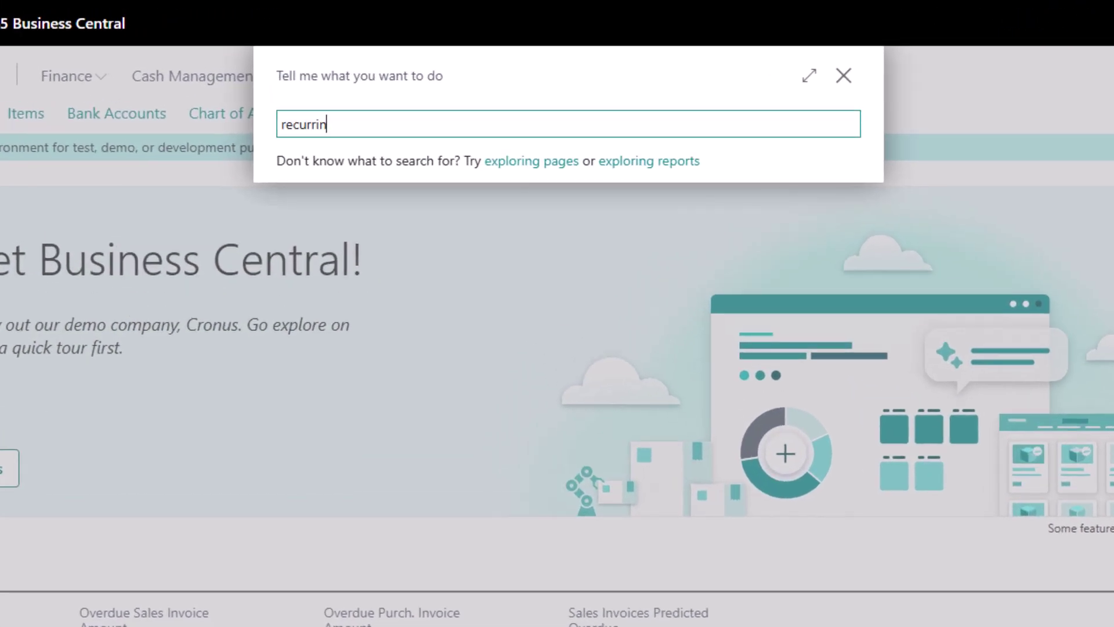
type("general")
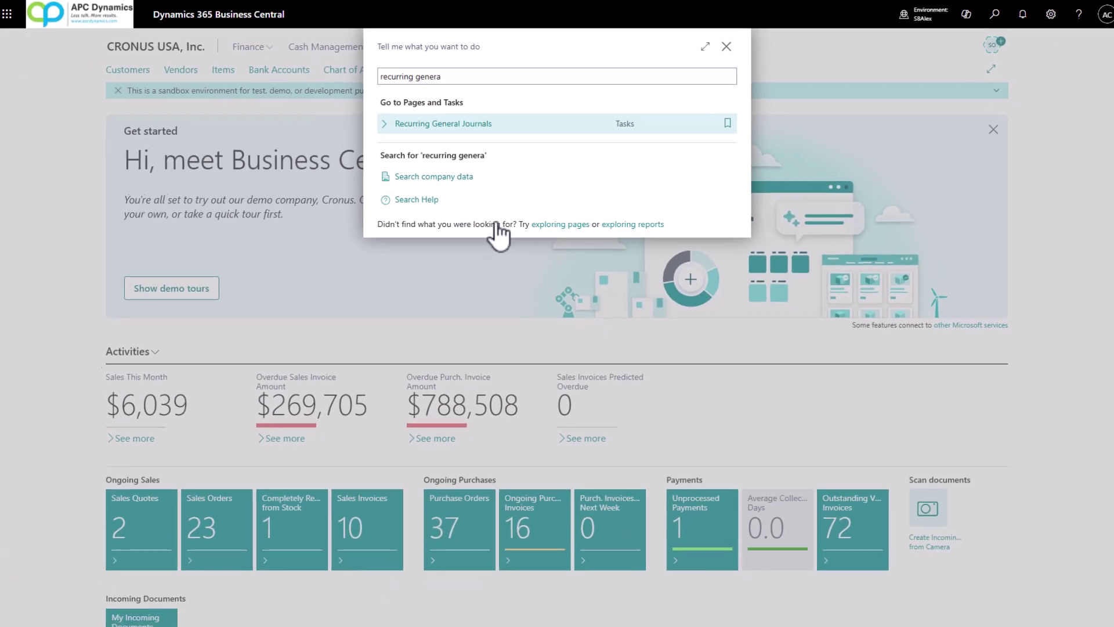
key("Return")
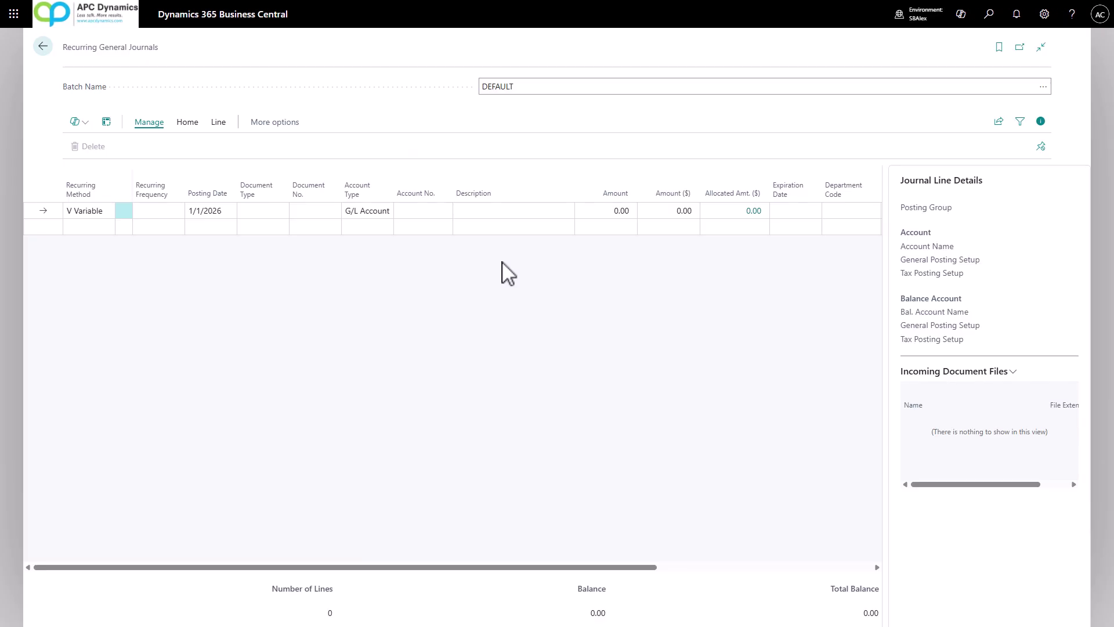
left_click(1043, 87)
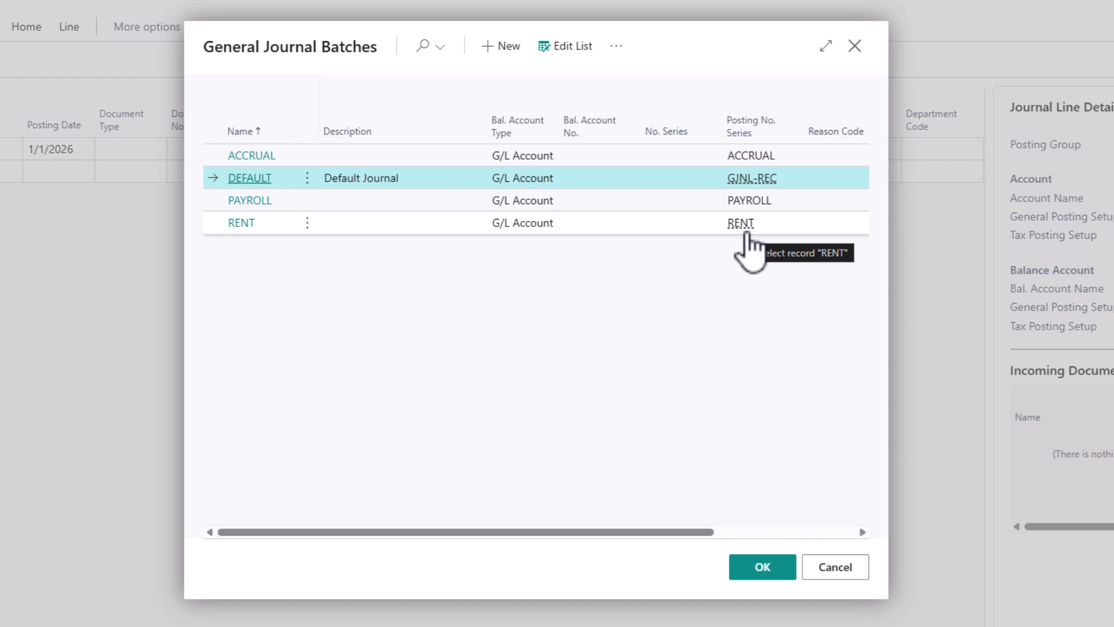
Switch to the RENT batch and make its line F Fixed with recurring frequency CM+10D.
left_click(259, 230)
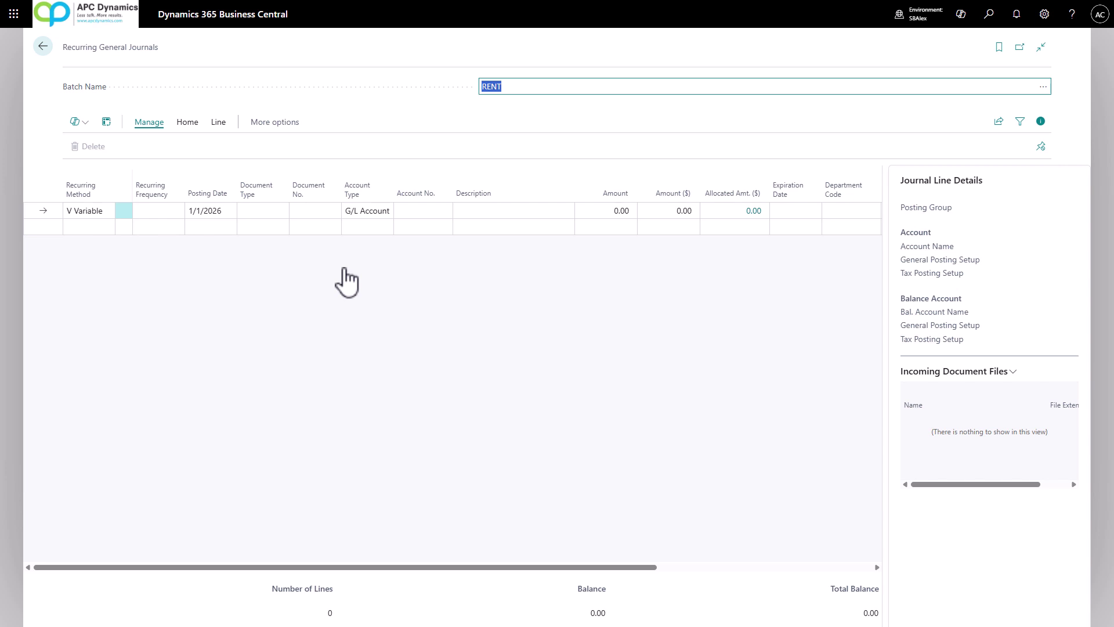
left_click(92, 208)
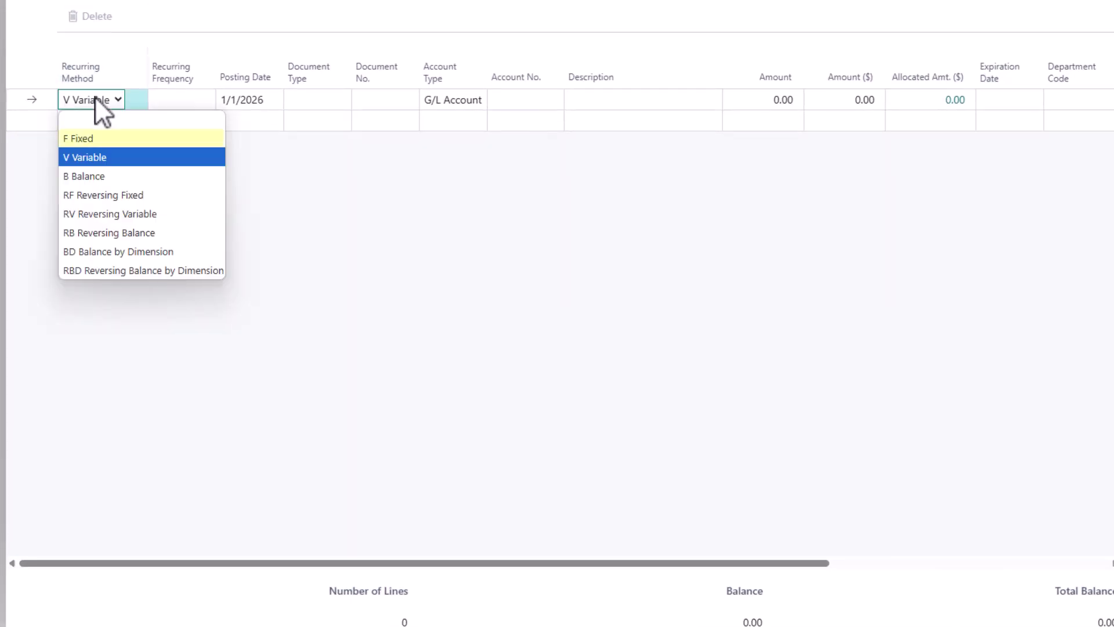
left_click(92, 140)
left_click(163, 101)
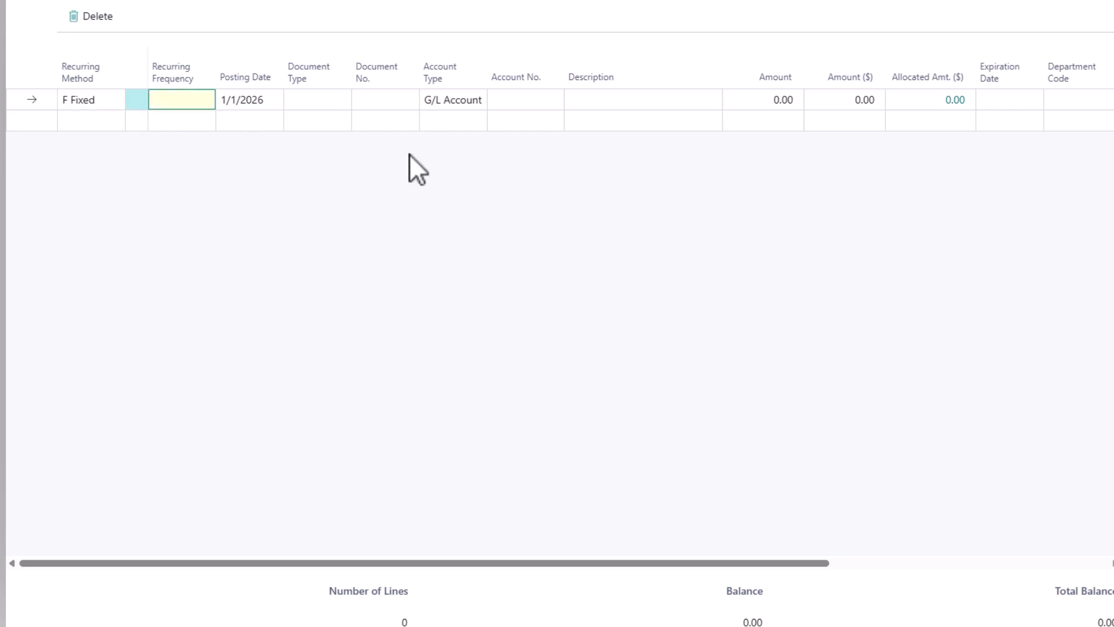
type("cm")
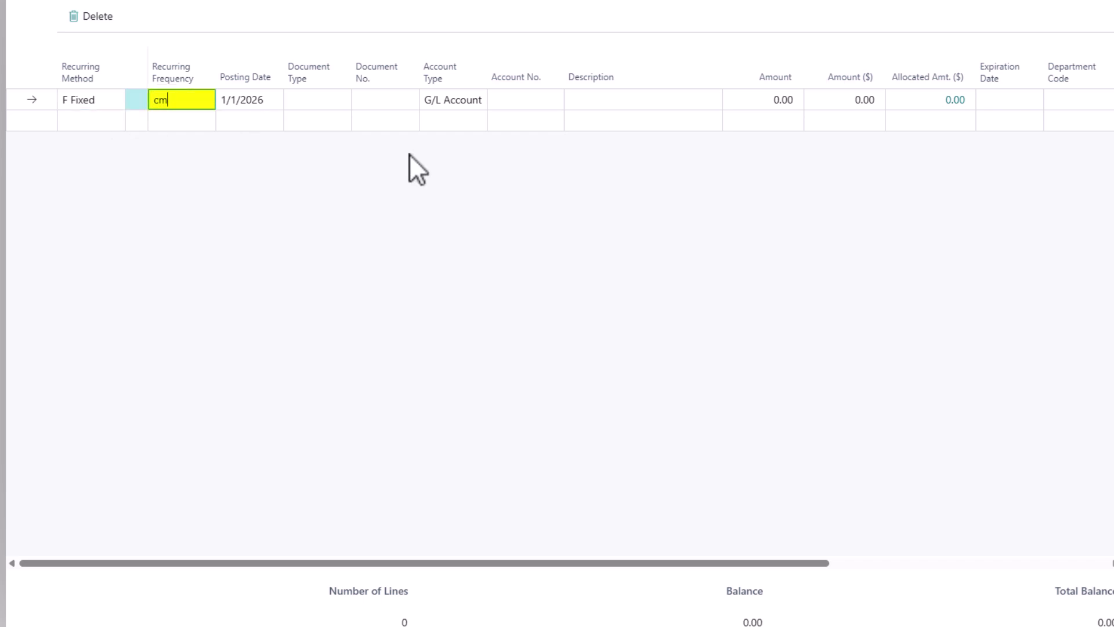
type("+10d")
key("Tab")
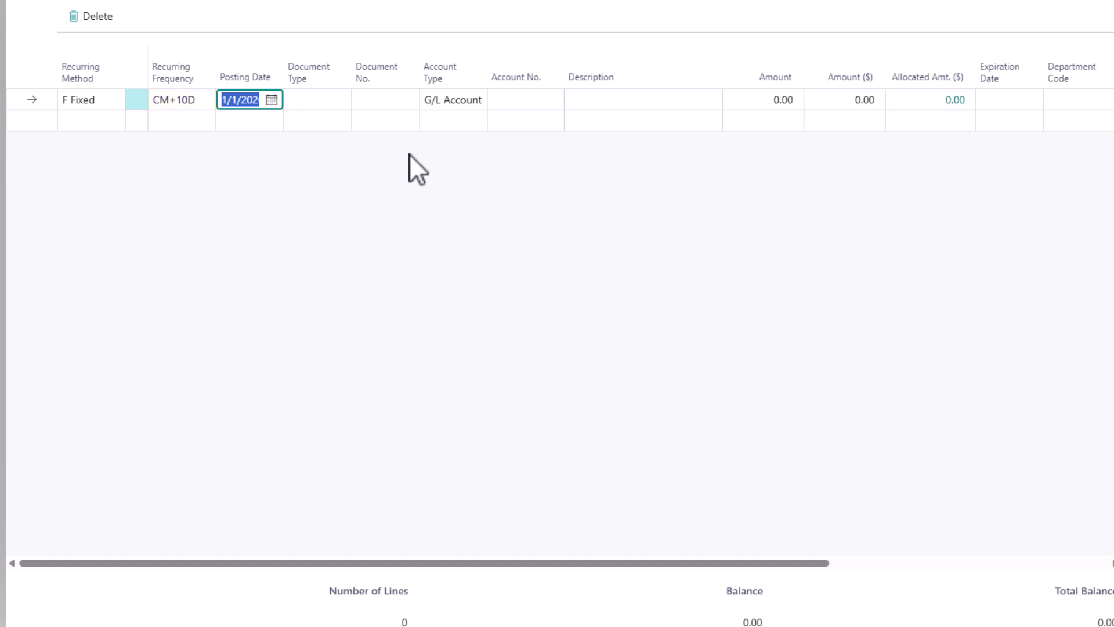
key("shift+Tab")
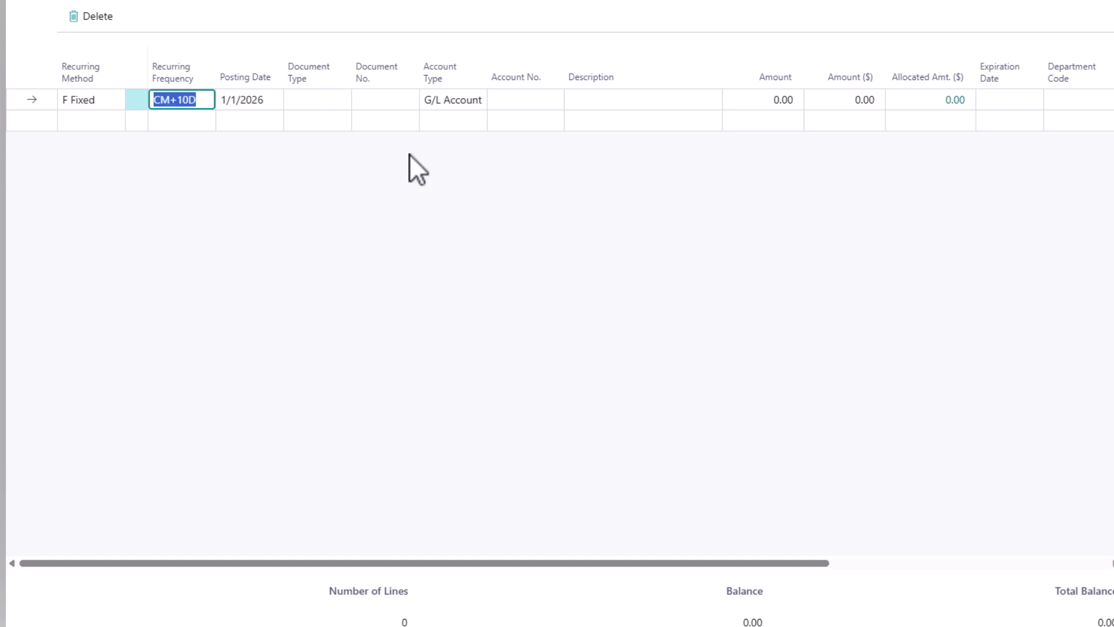
left_click(155, 100)
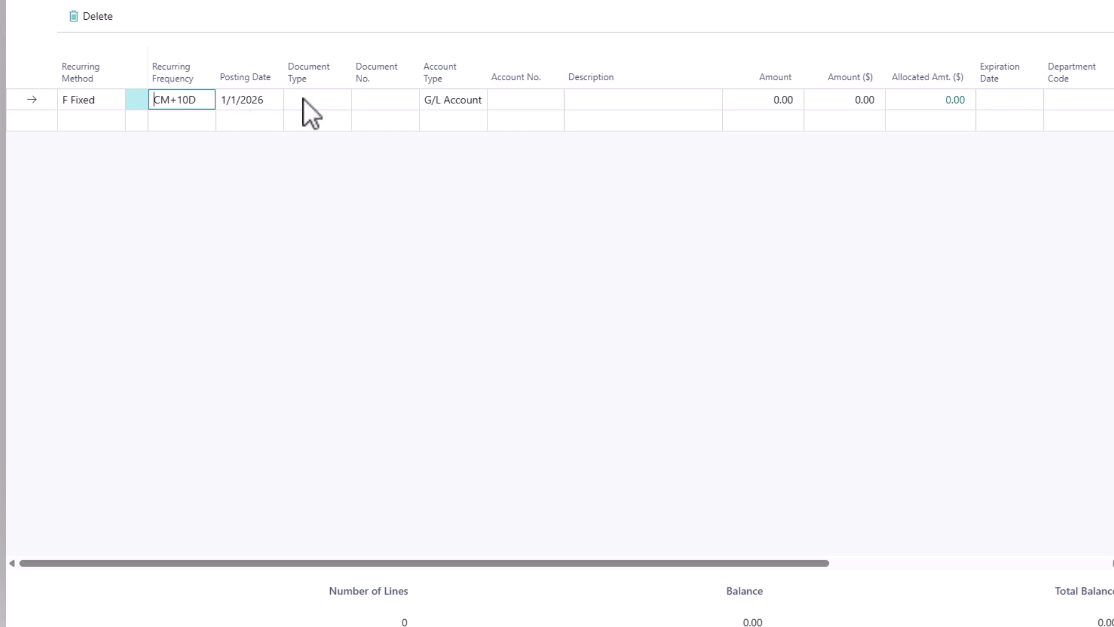
Give the RENT line document number 1 and bank account WWB-OPERATING.
left_click(401, 100)
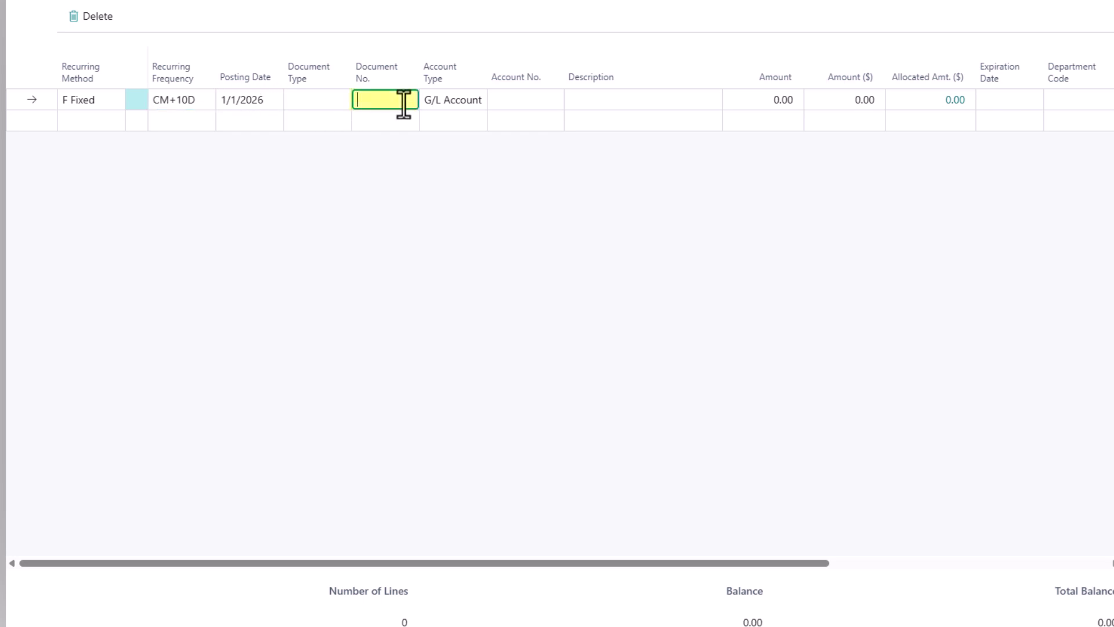
type("1")
key("Tab")
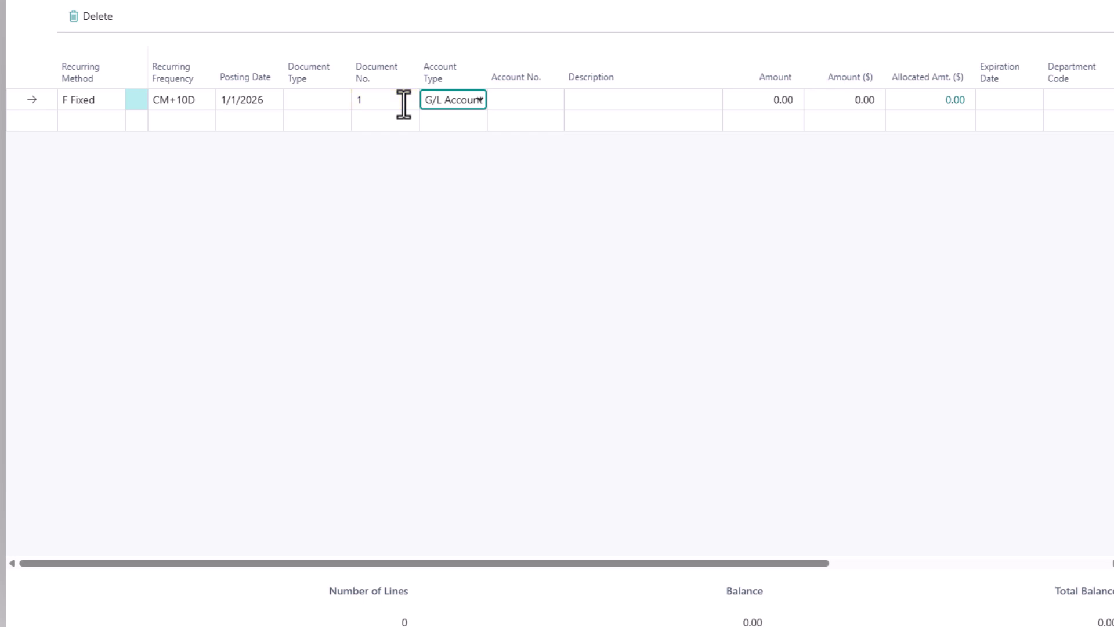
left_click(467, 100)
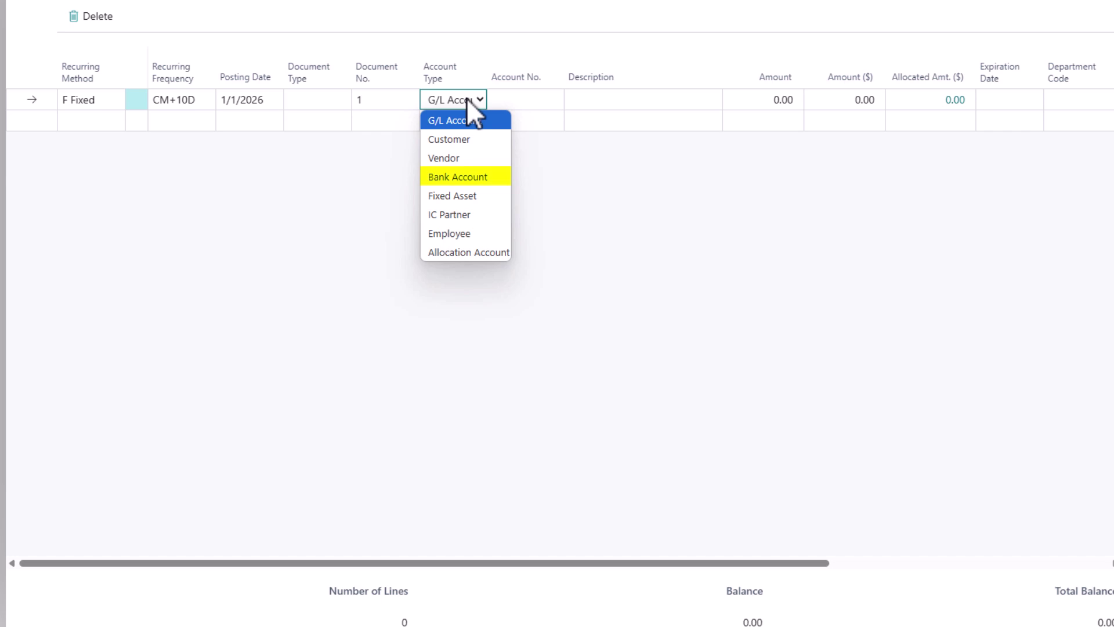
left_click(477, 177)
left_click(521, 99)
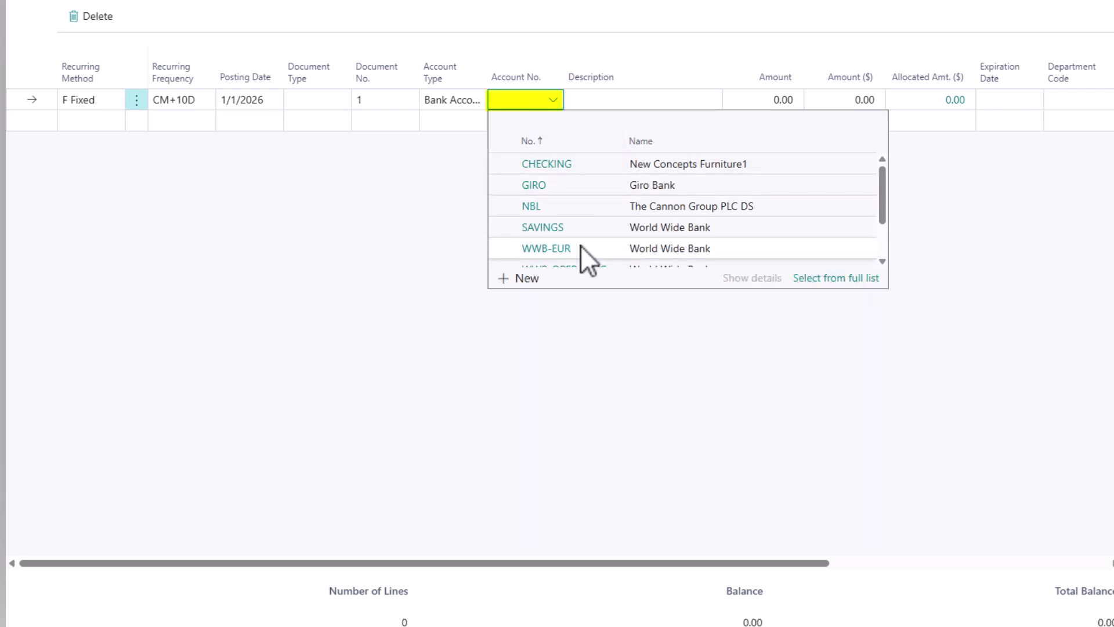
scroll(581, 245, "down", 2)
left_click(592, 210)
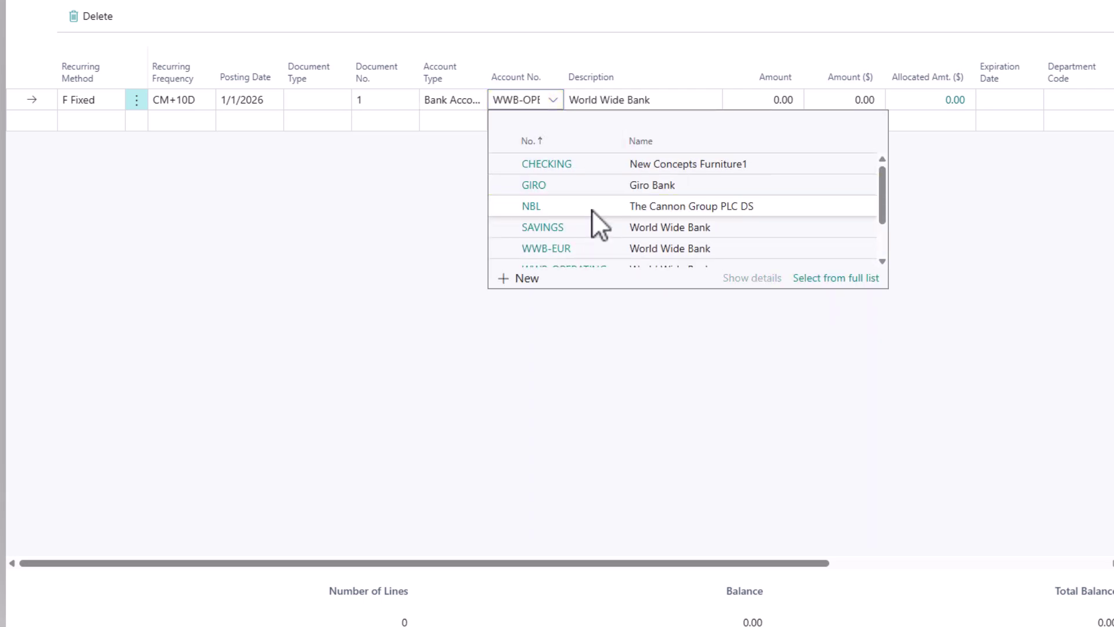
Enter -3,000.00 as the RENT line's amount.
left_click(742, 99)
type("-3000")
key("Tab")
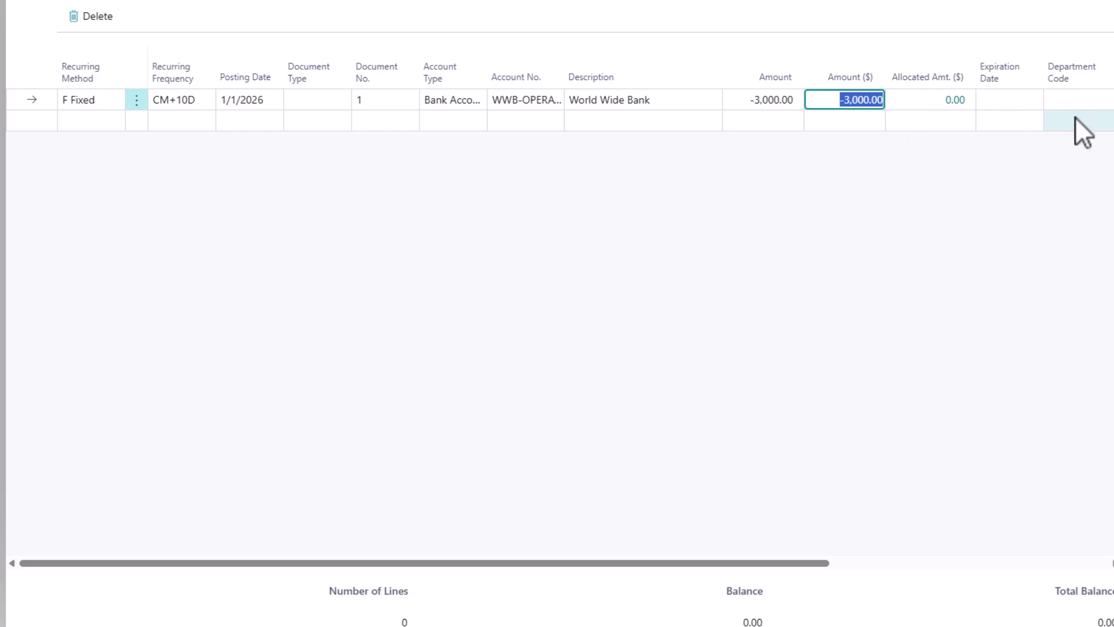
left_click(940, 108)
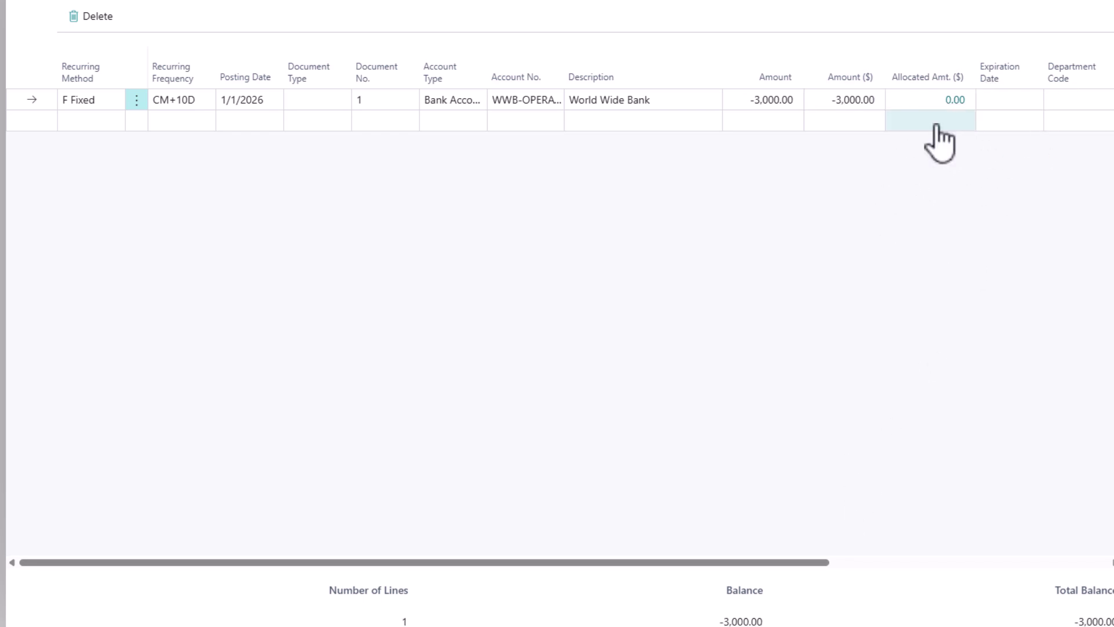
Allocate the RENT line to Rent / Leases account 60110, department ADM, at 100%.
left_click(955, 100)
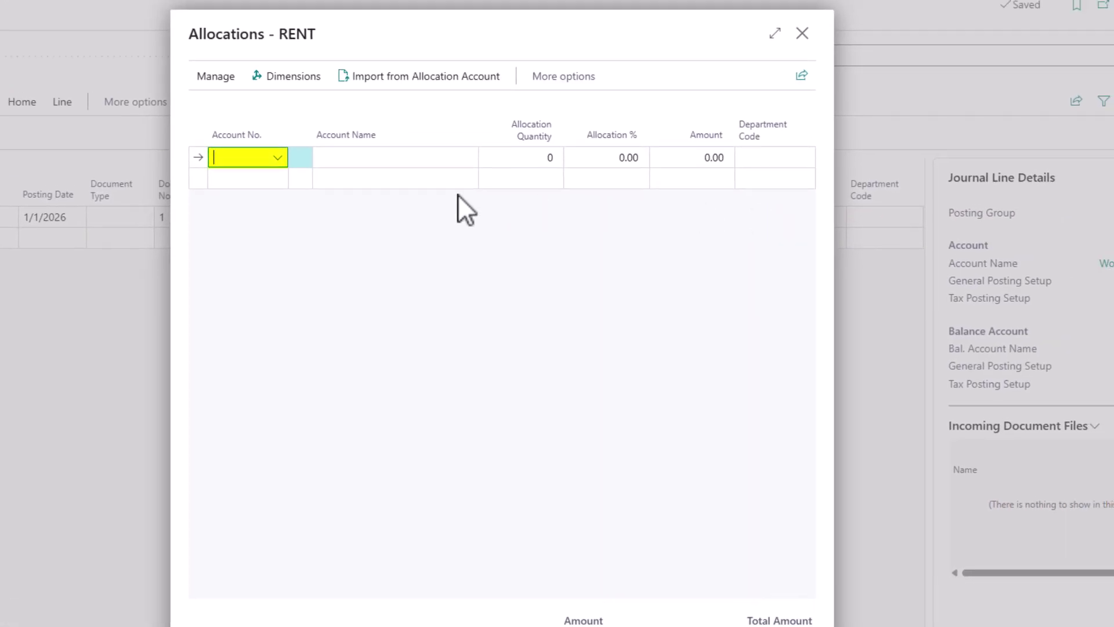
type("rent")
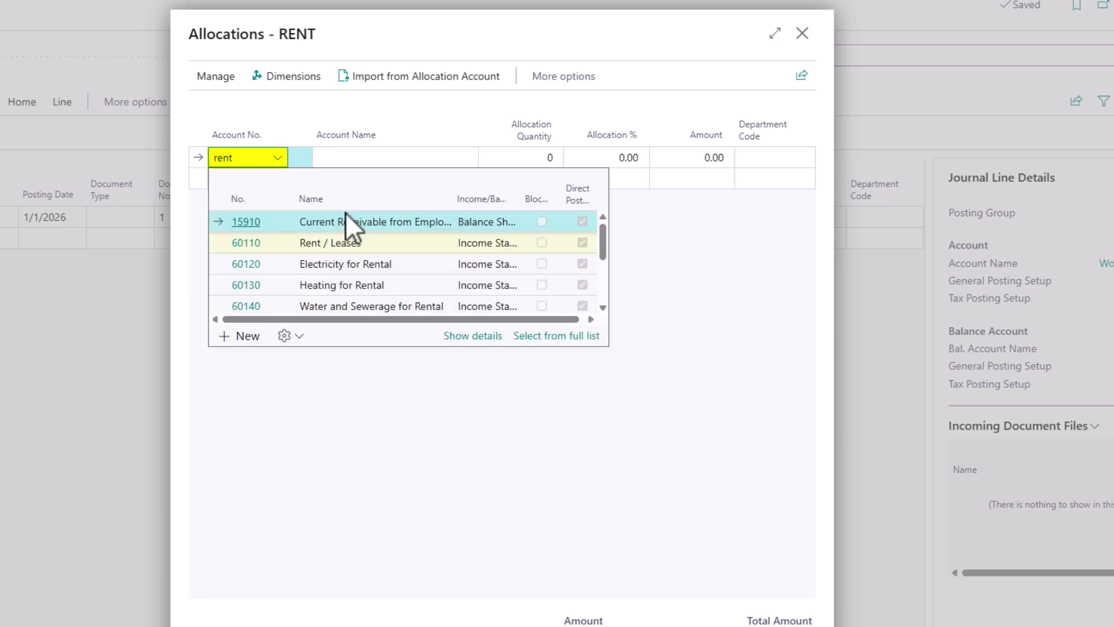
left_click(343, 248)
key("Tab")
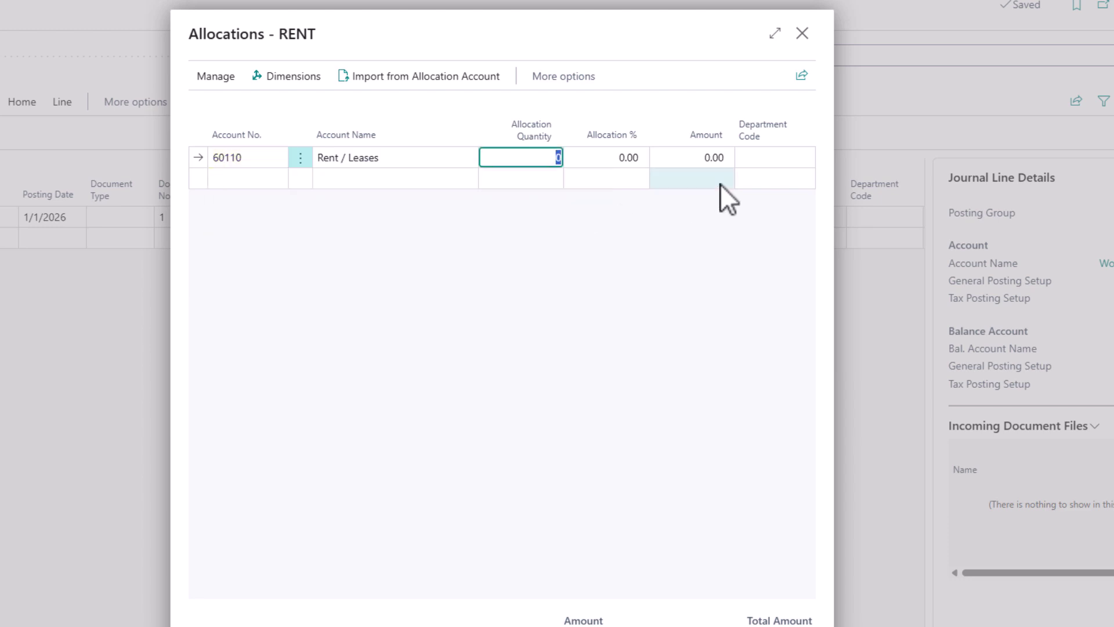
left_click(742, 161)
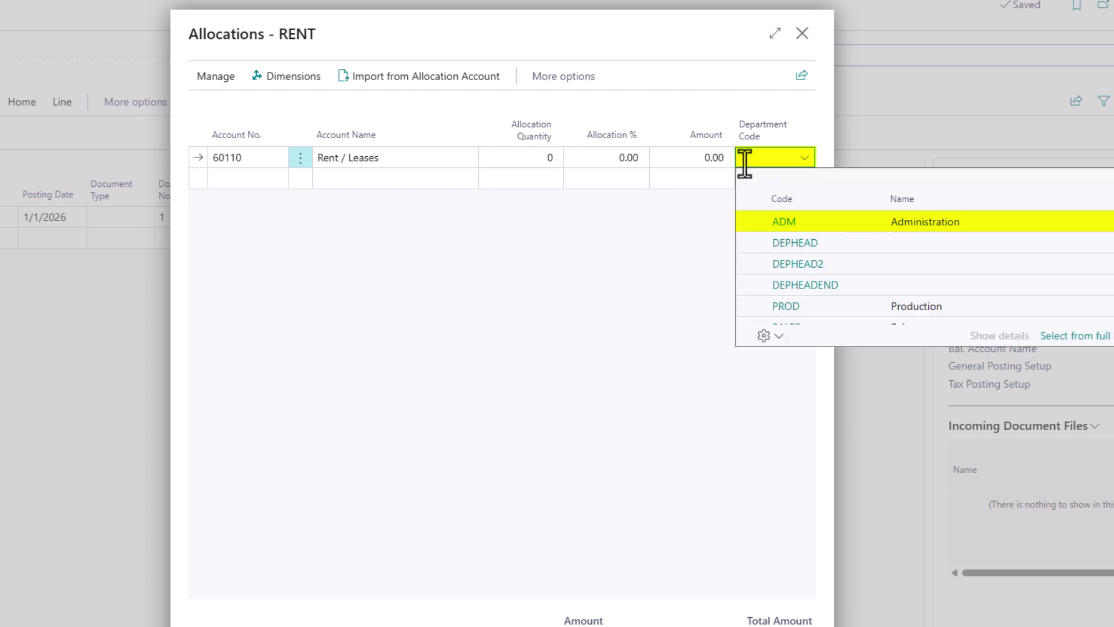
left_click(779, 228)
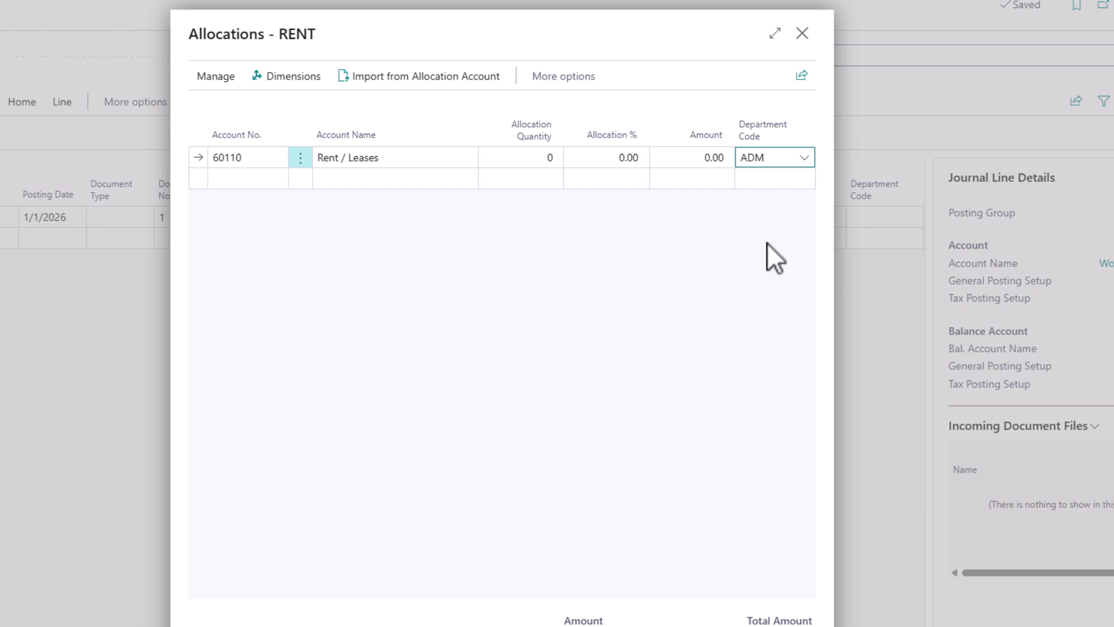
left_click(599, 158)
type("100")
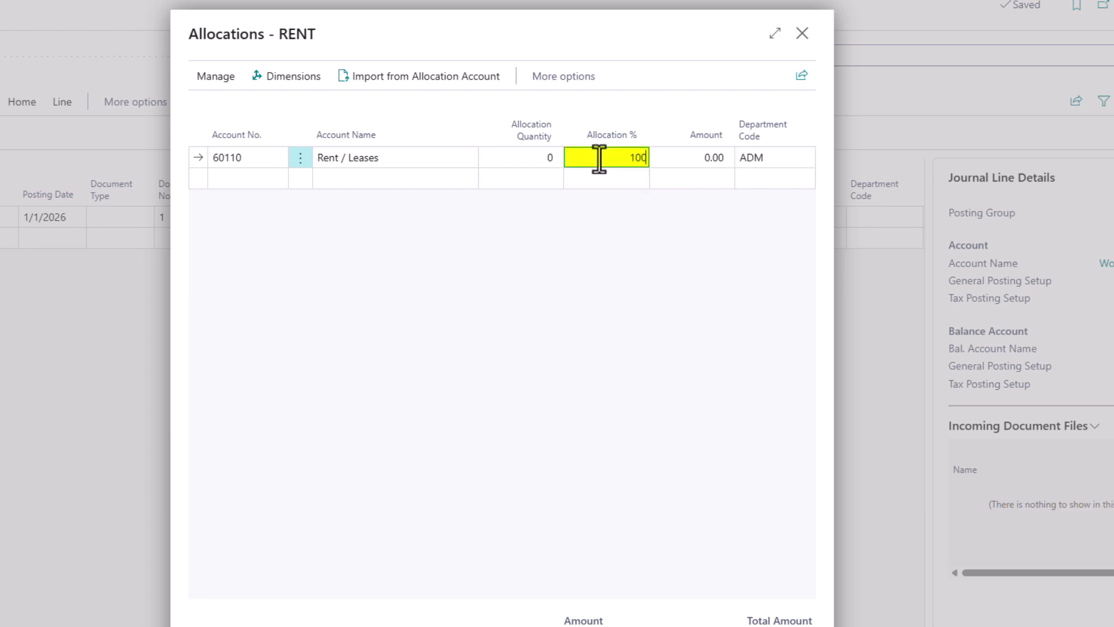
key("Tab")
Reduce ADM to 50% and add a second 60110 line at 50% for SALES.
left_click(600, 158)
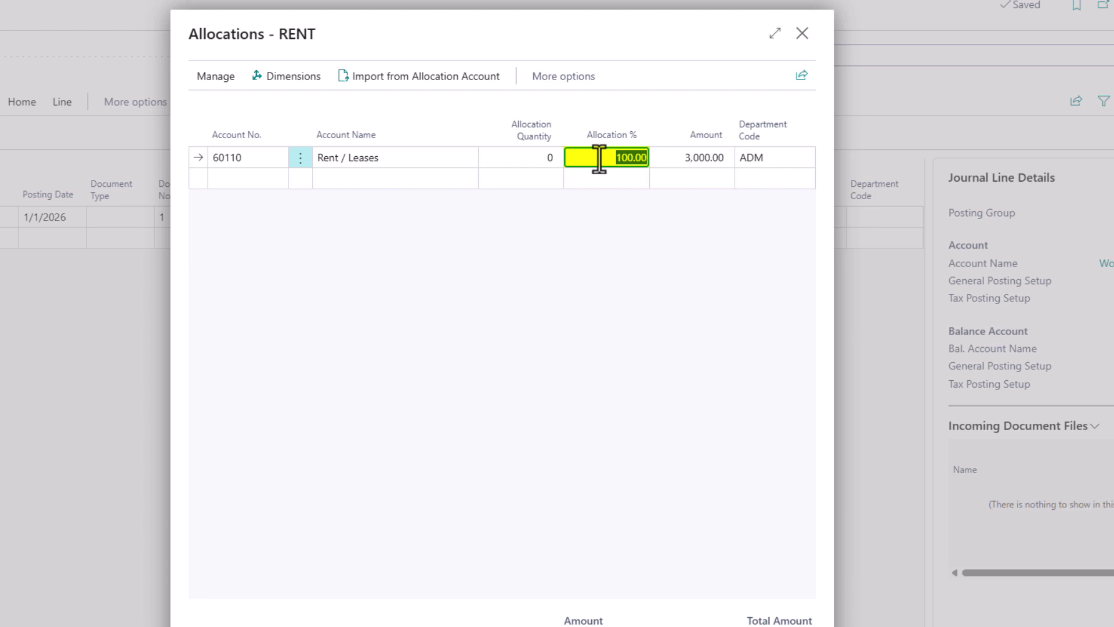
type("50")
key("Down")
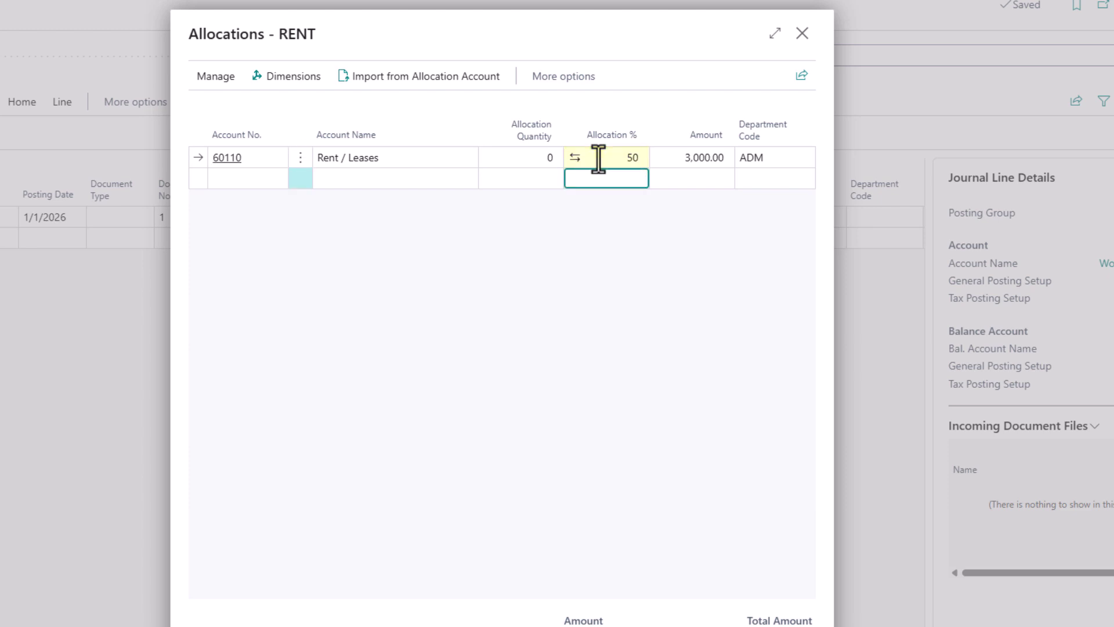
type("60110")
key("Return")
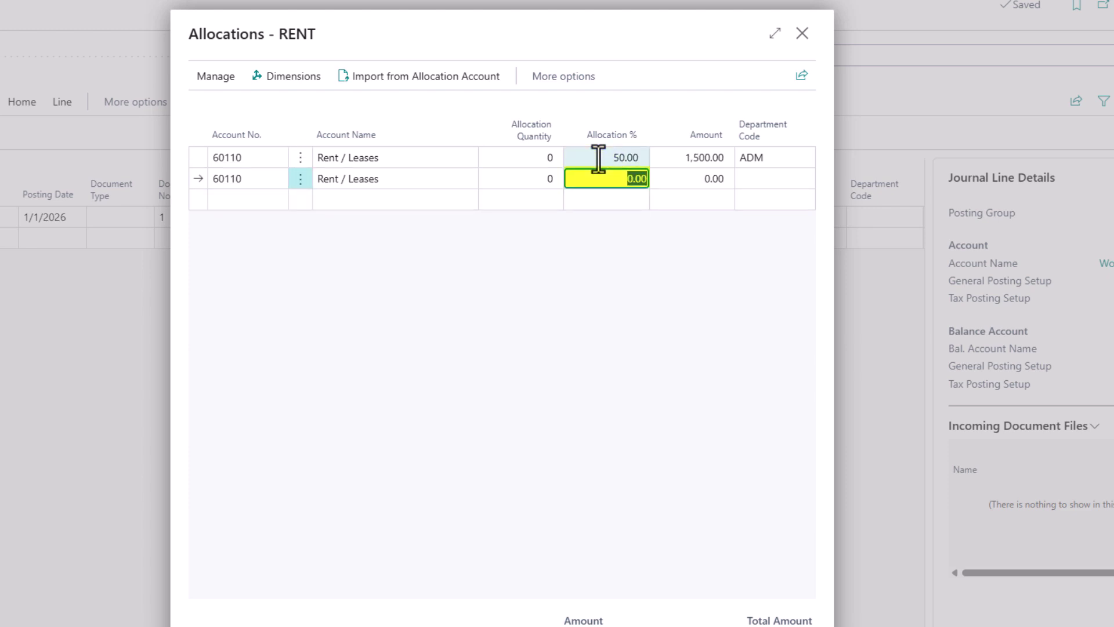
type("50")
key("Return")
left_click(804, 178)
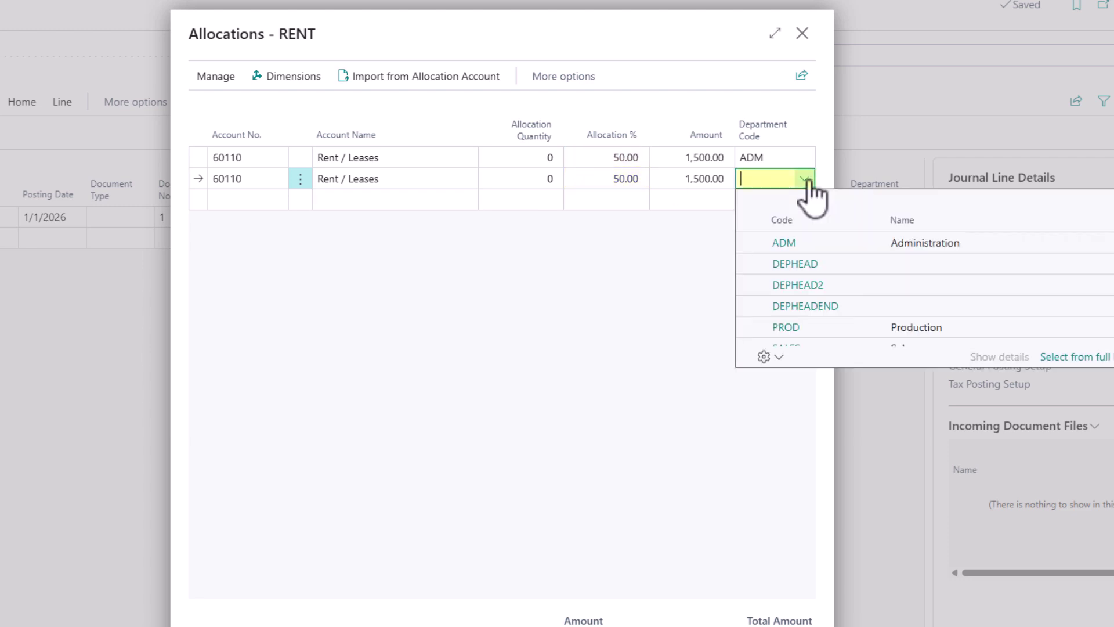
scroll(823, 296, "down", 1)
left_click(823, 336)
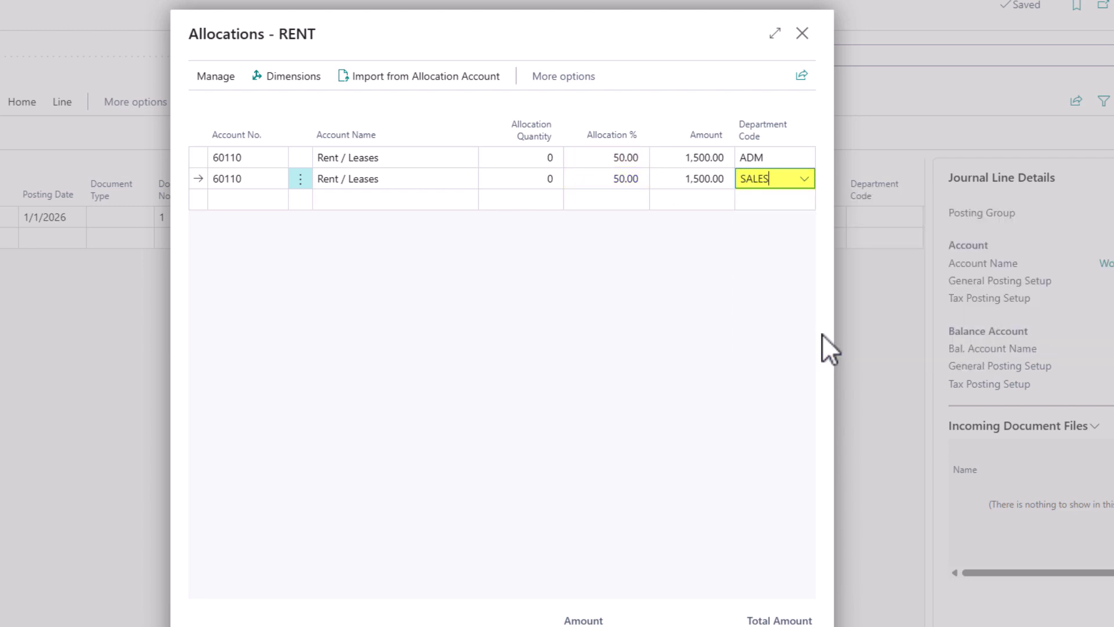
key("Up")
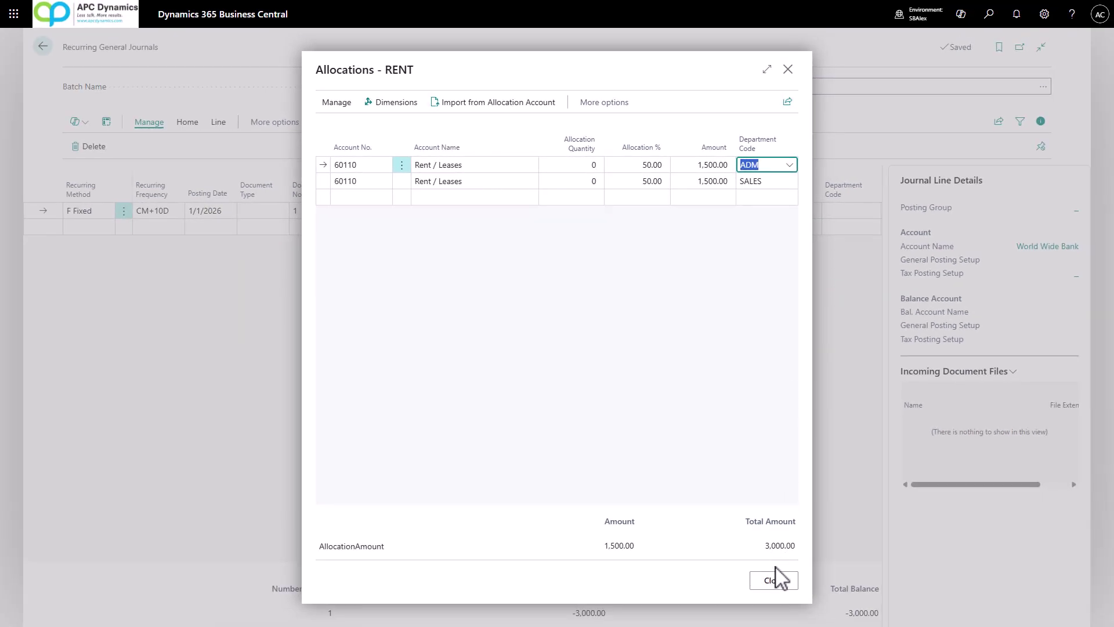
left_click(777, 579)
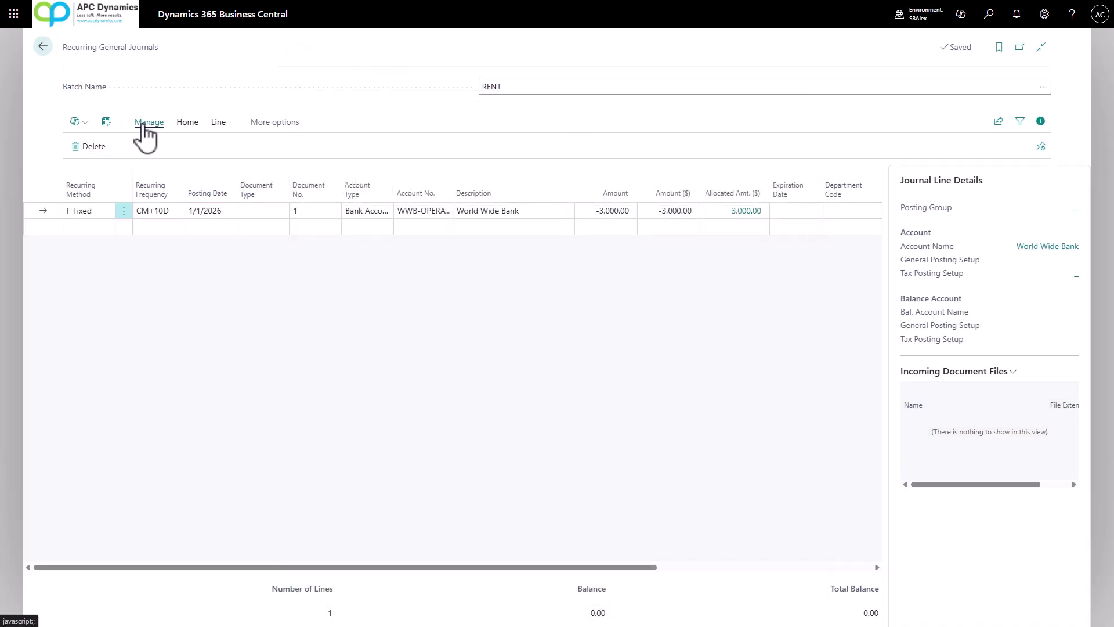
Post the RENT journal, then re-post and dismiss the nothing-to-post message.
left_click(187, 122)
left_click(89, 147)
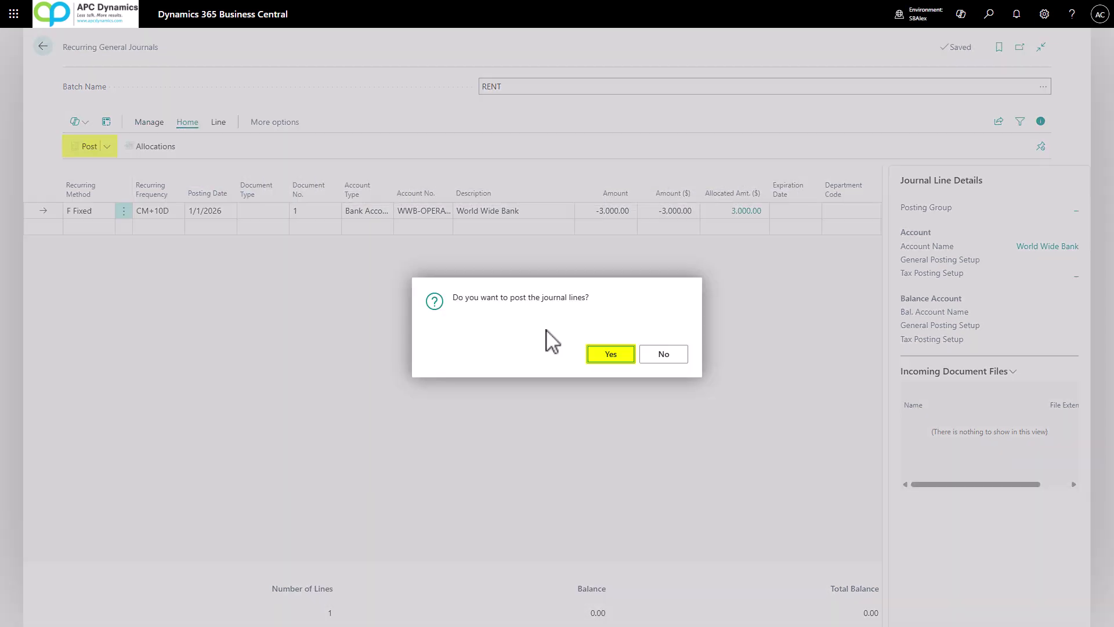
left_click(614, 354)
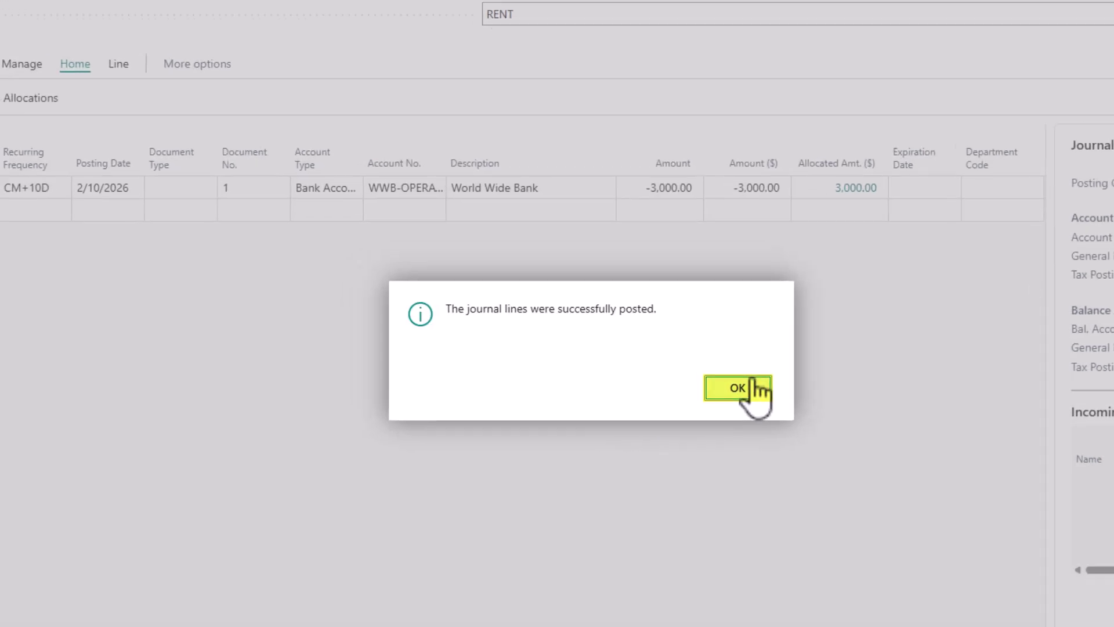
left_click(752, 386)
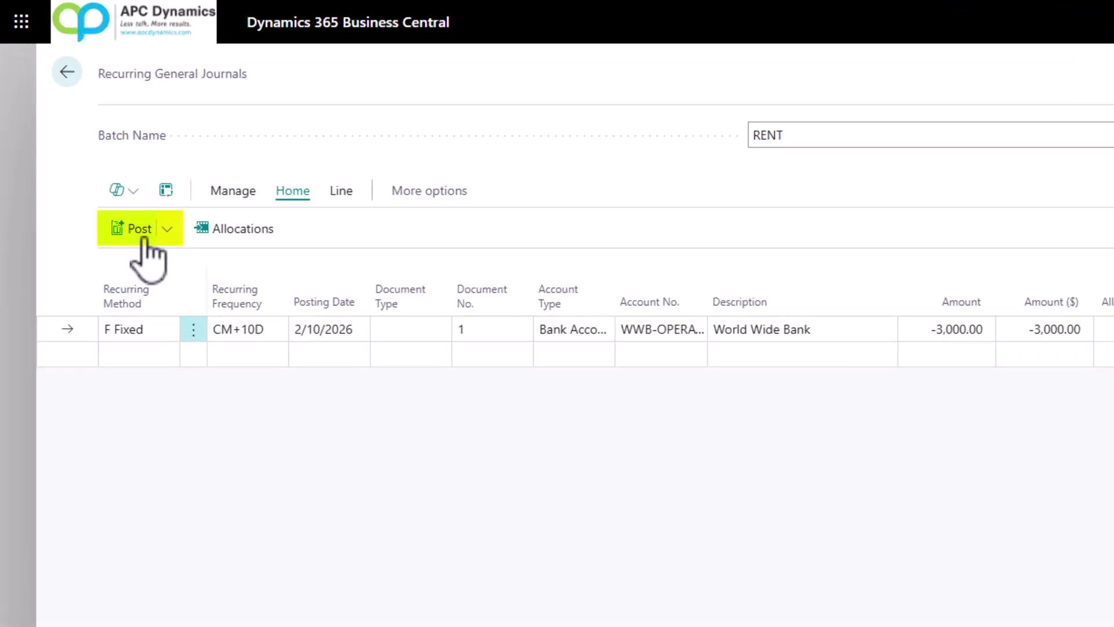
left_click(86, 146)
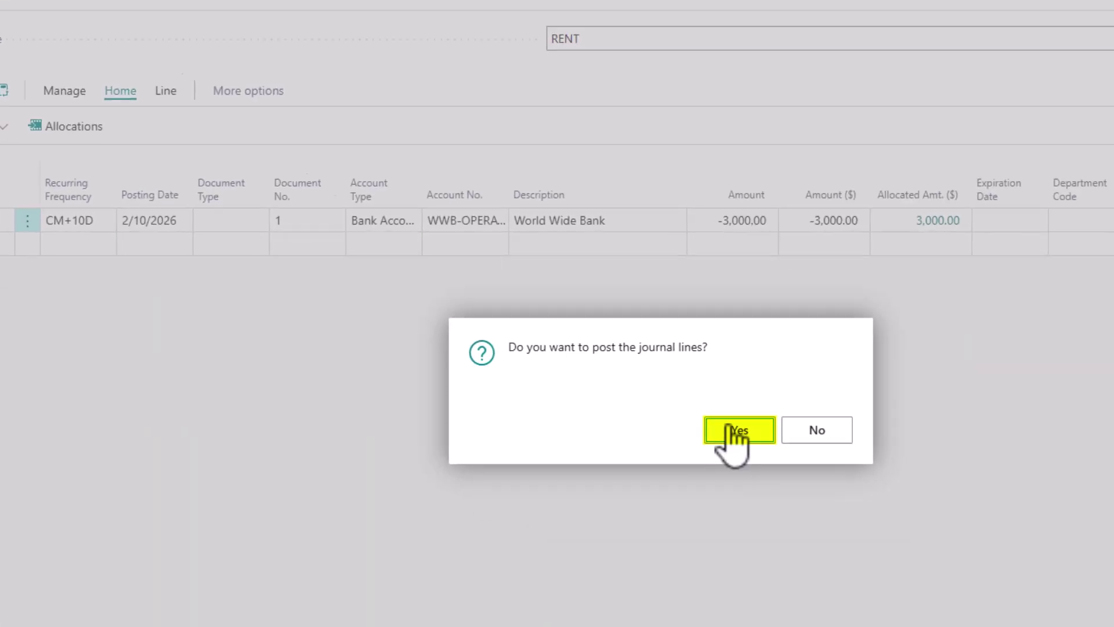
left_click(736, 432)
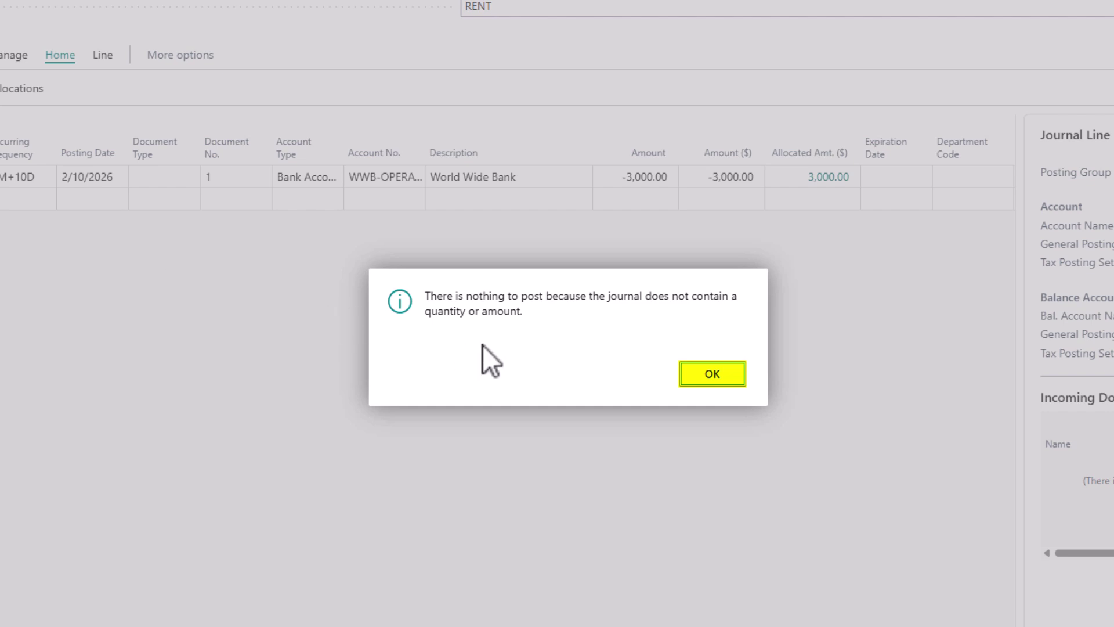
left_click(696, 374)
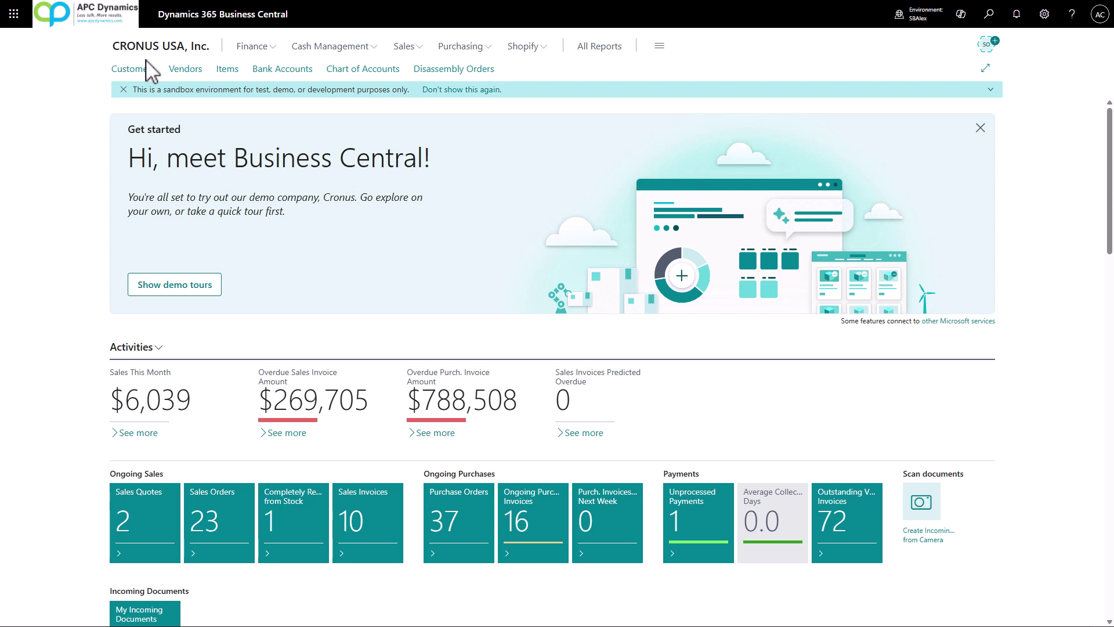
Reopen Recurring General Journals and switch to the PAYROLL batch.
left_click(989, 15)
type("recurring general j")
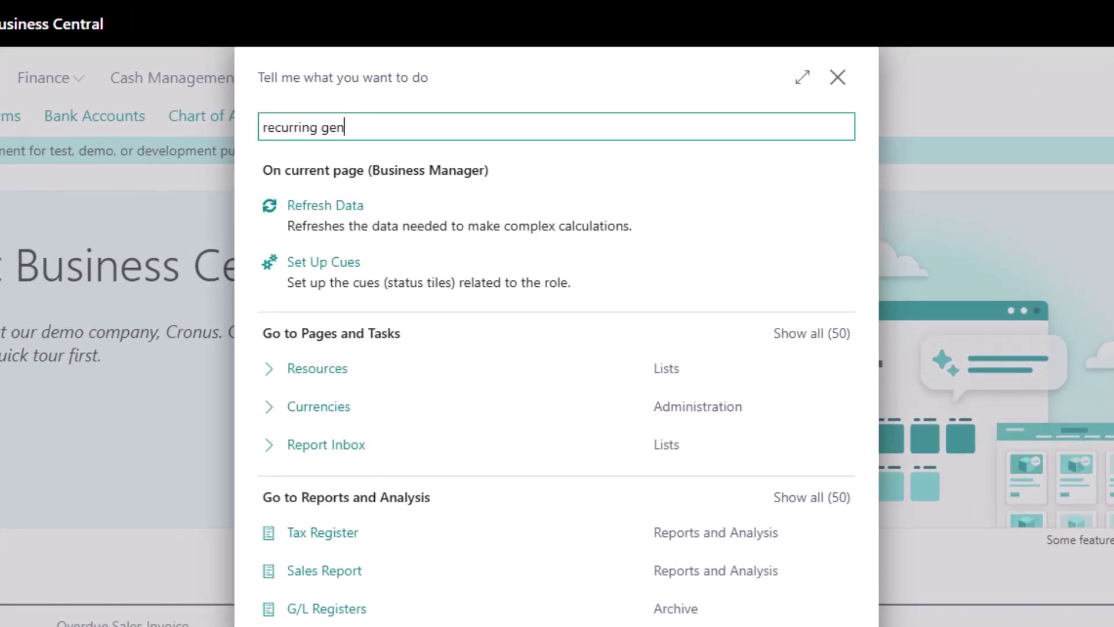
left_click(337, 205)
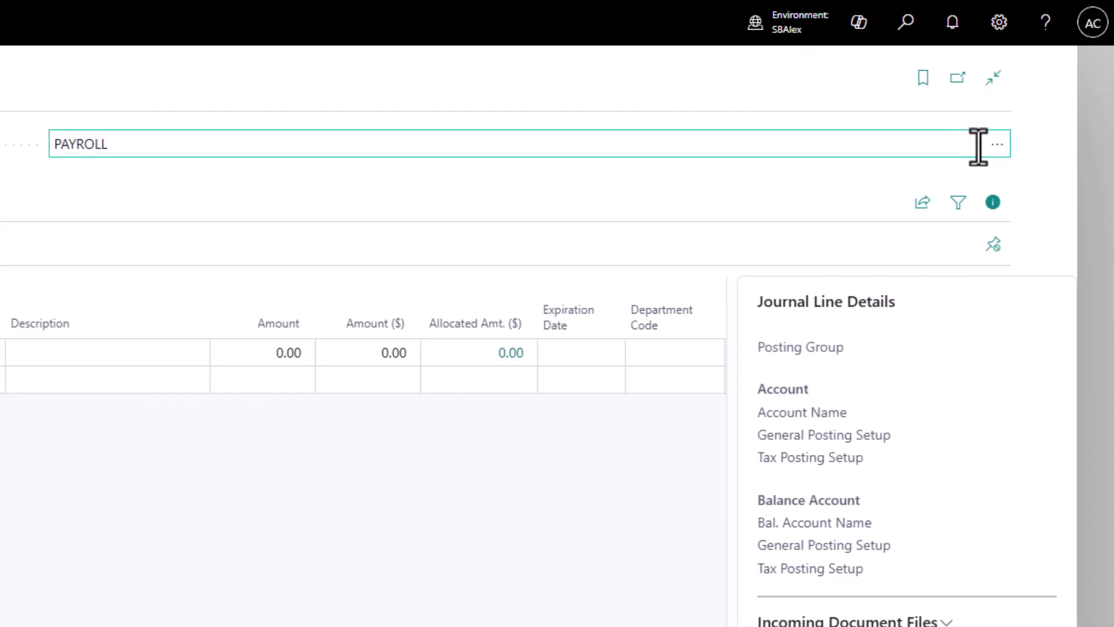
left_click(993, 144)
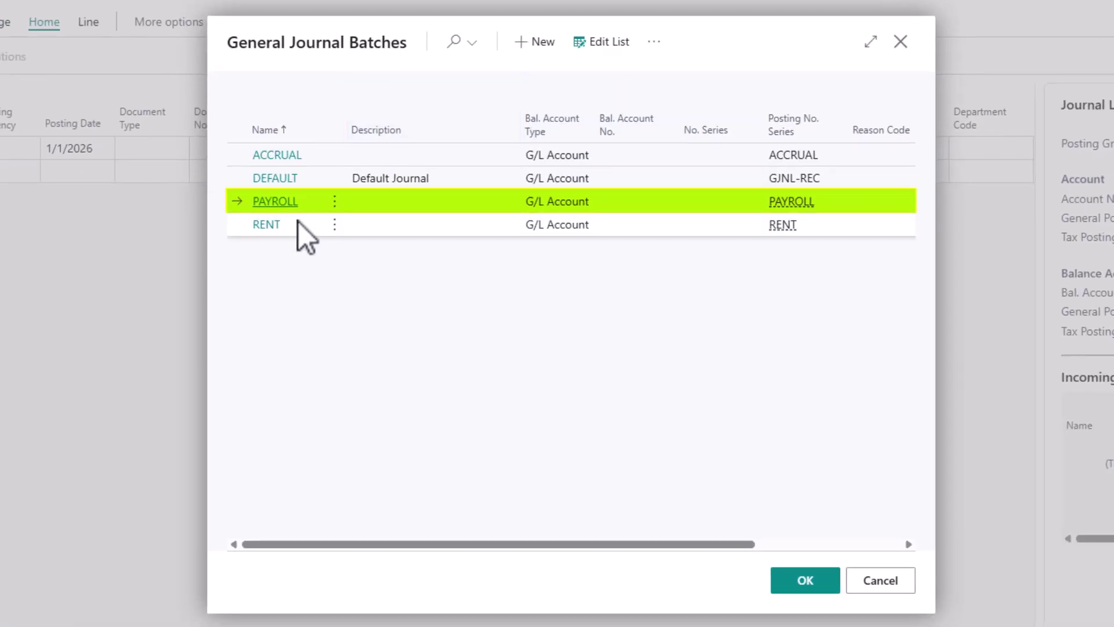
left_click(279, 203)
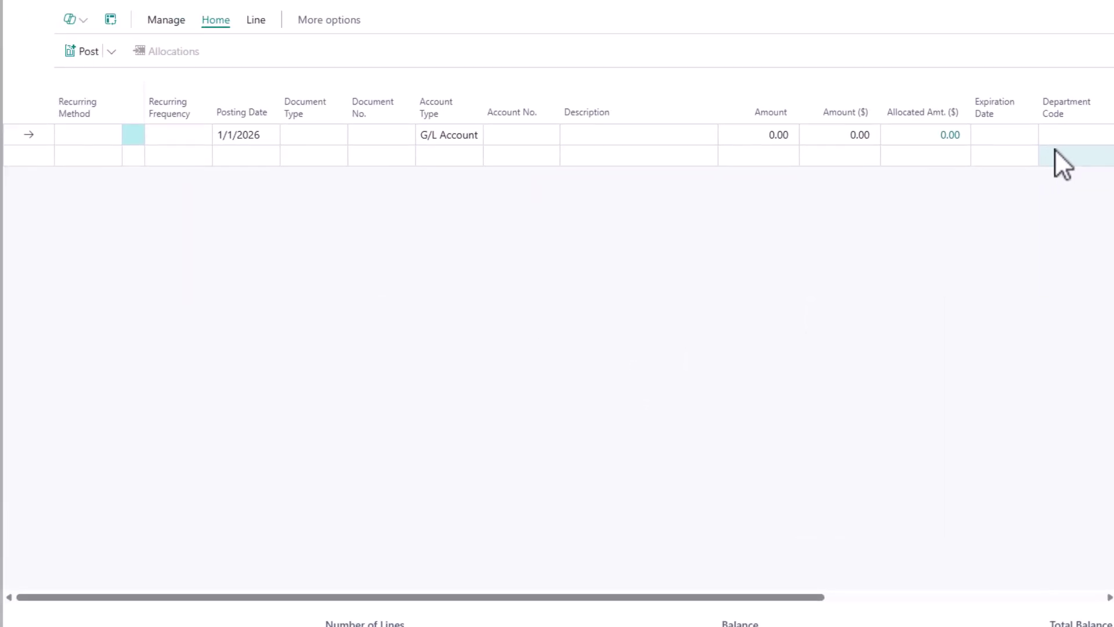
Set the PAYROLL line to V Variable, frequency 2W, document number 1.
left_click(75, 140)
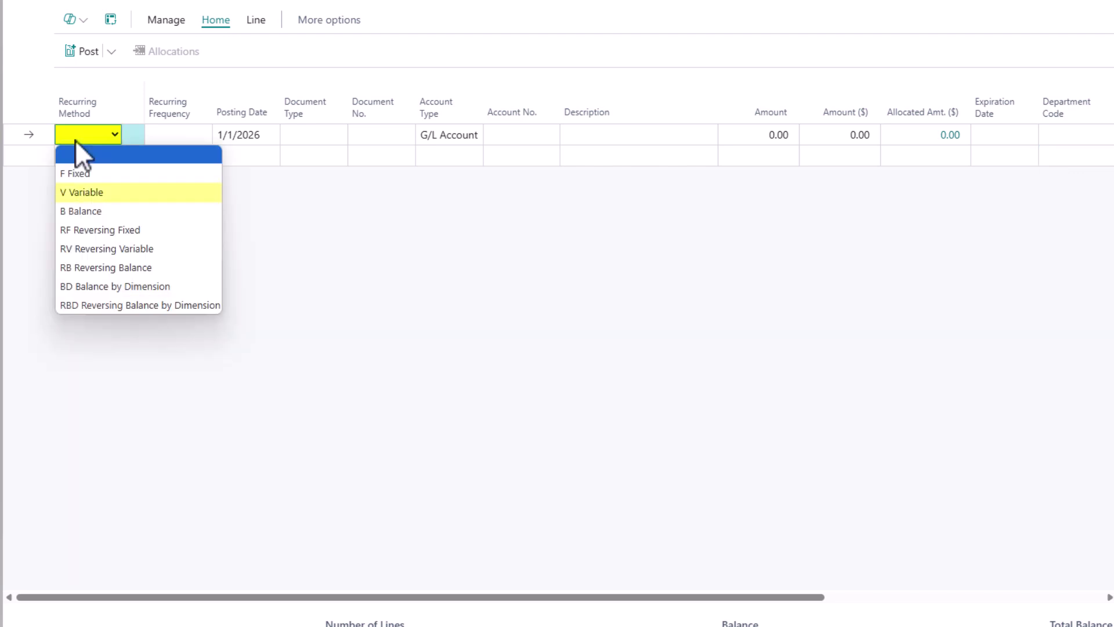
left_click(87, 192)
left_click(185, 139)
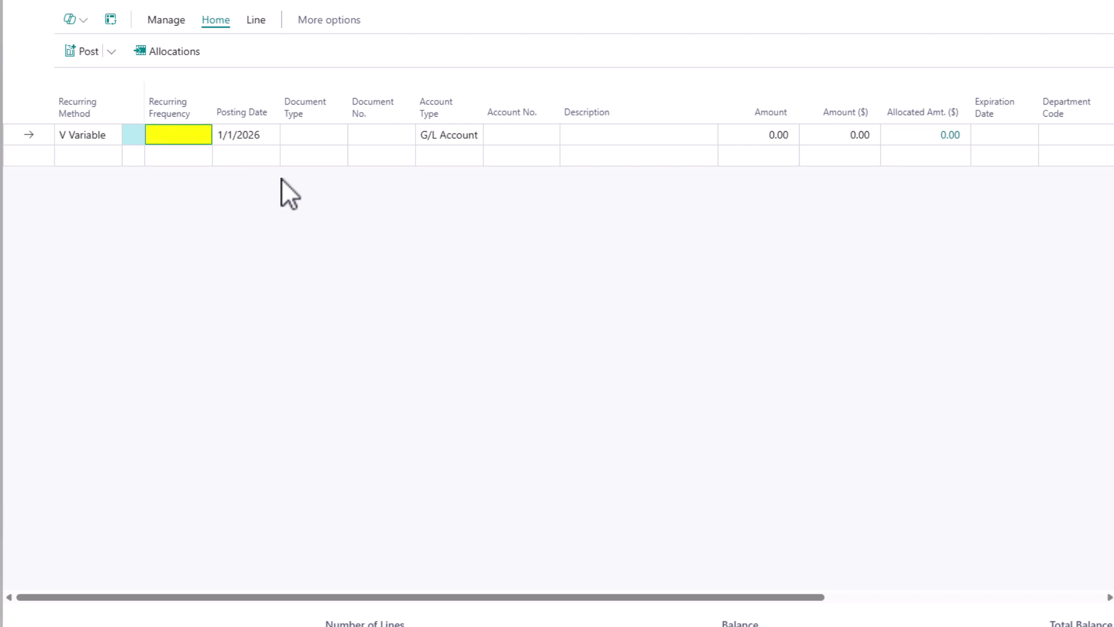
type("2W")
key("Tab")
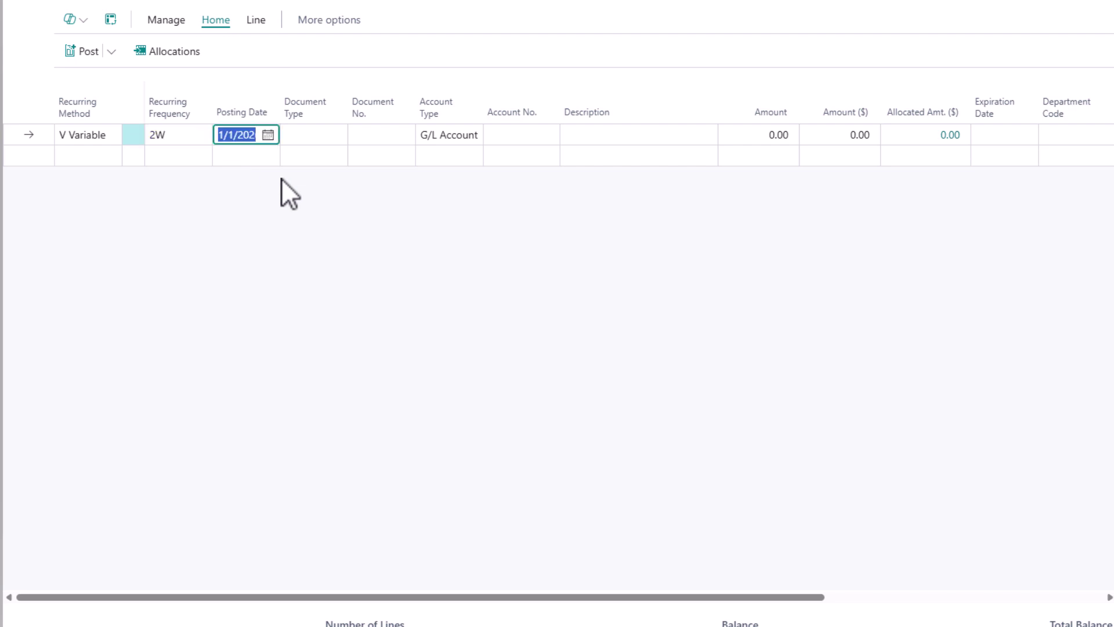
key("Tab")
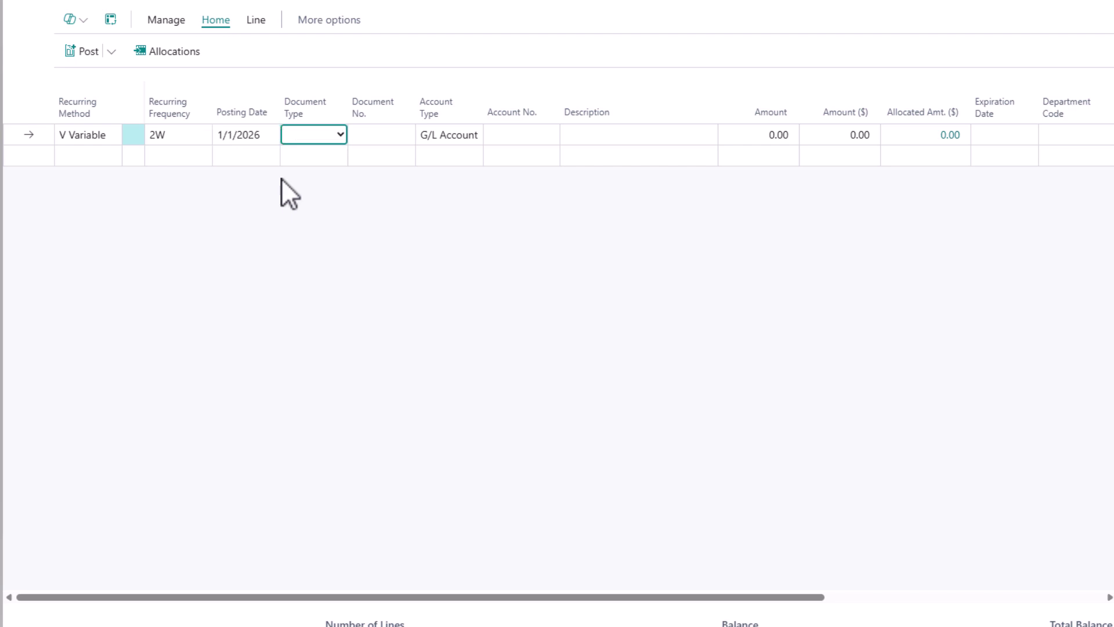
key("Tab")
type("1")
key("Tab")
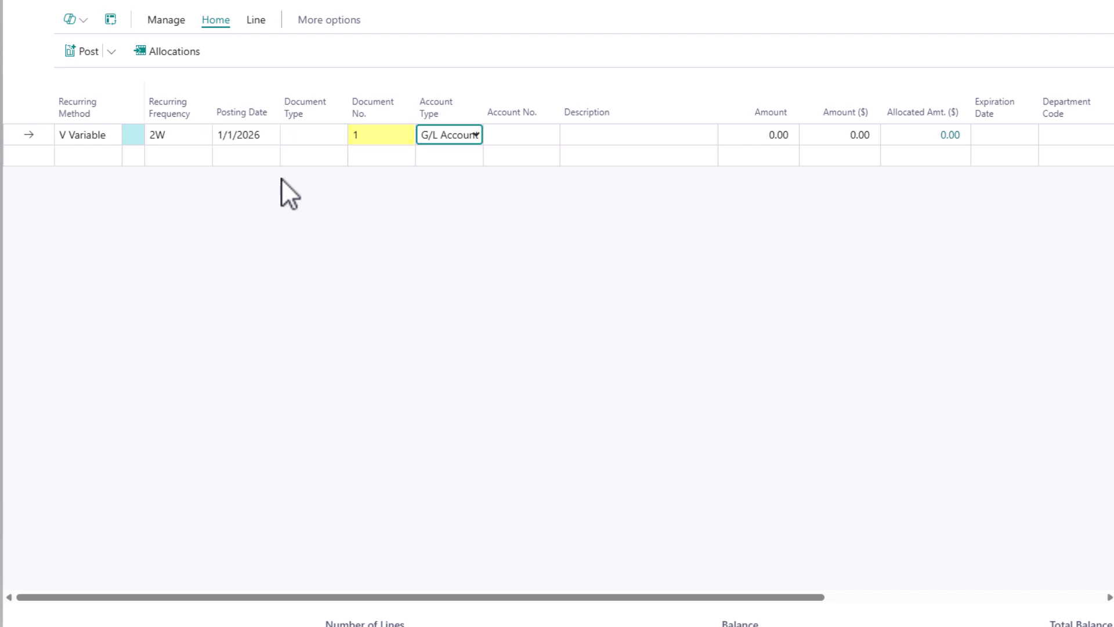
Post the PAYROLL line to bank account WWB-OPERATING with a -5,000 amount.
left_click(450, 139)
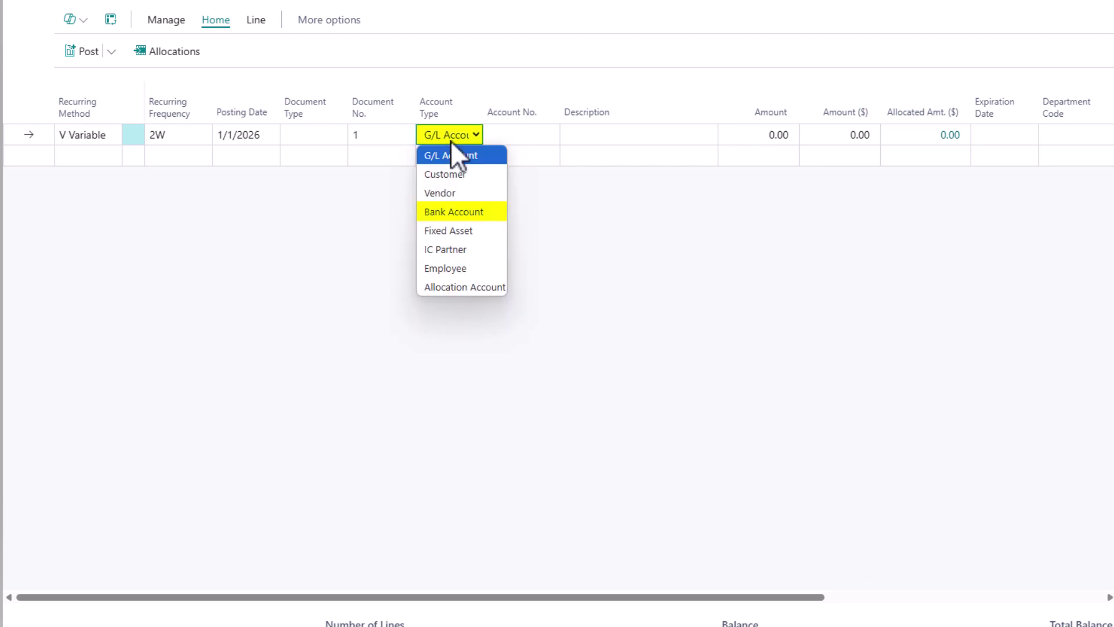
left_click(460, 211)
left_click(514, 135)
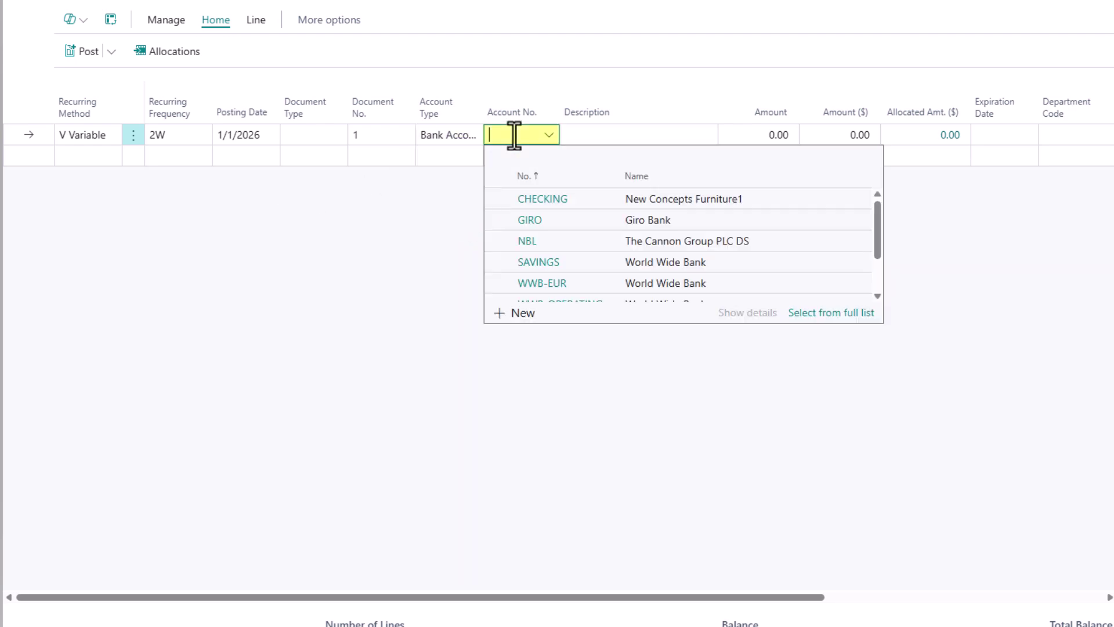
scroll(597, 283, "down", 2)
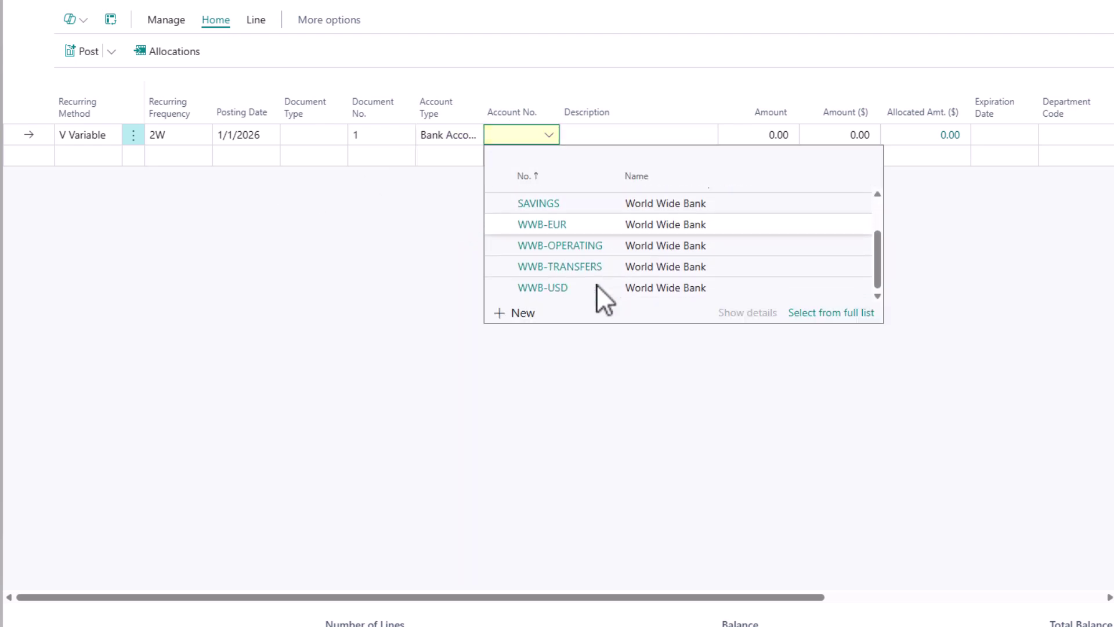
left_click(596, 246)
left_click(756, 141)
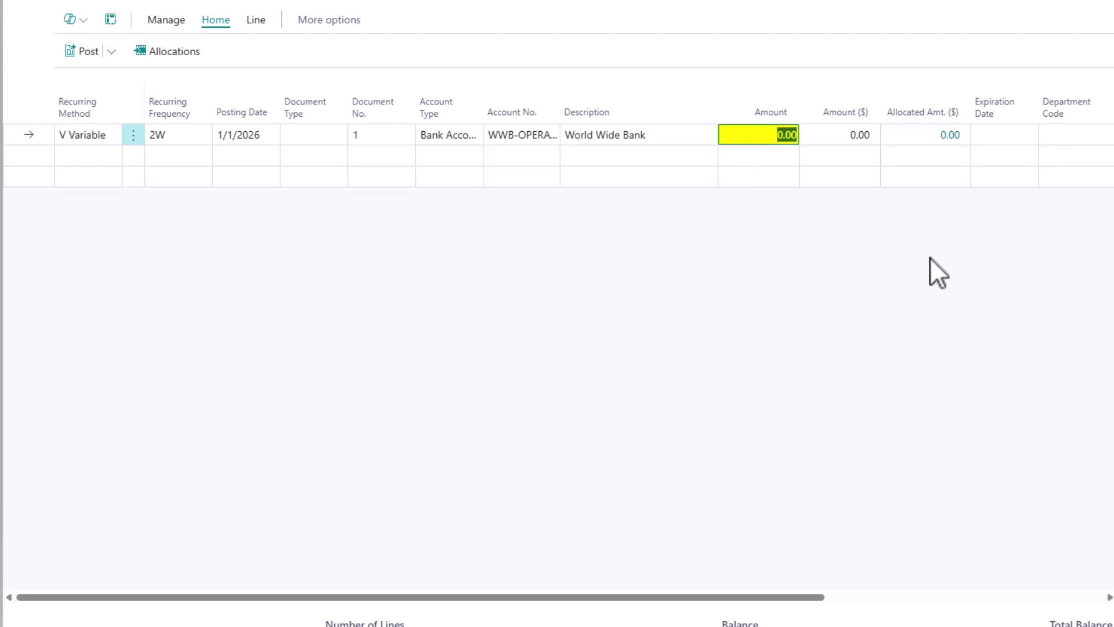
type("-5,000")
key("Tab")
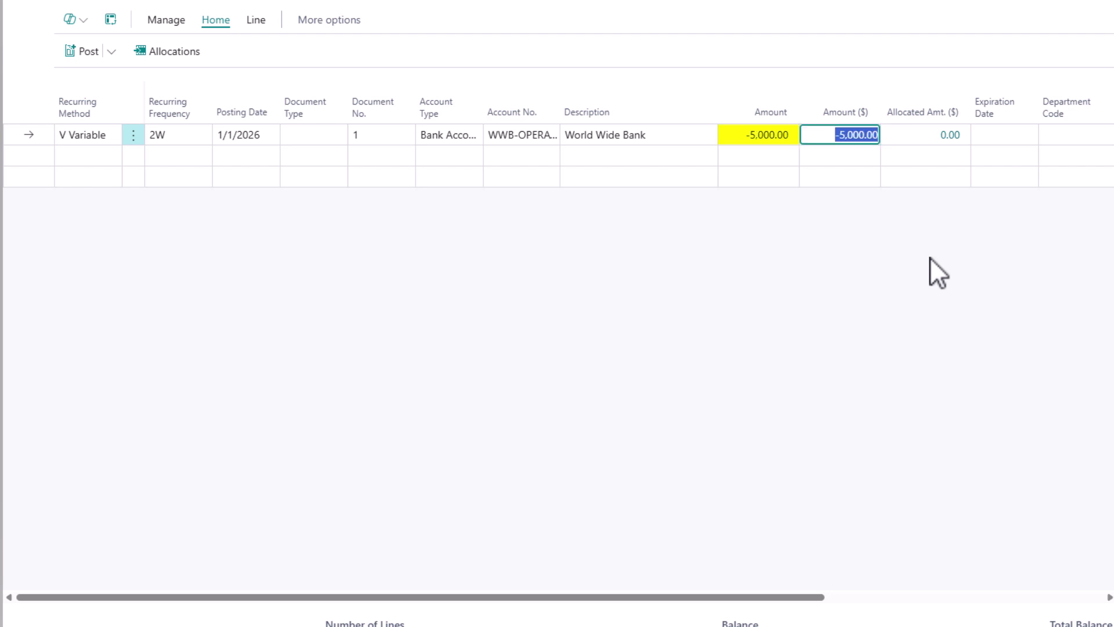
left_click(949, 136)
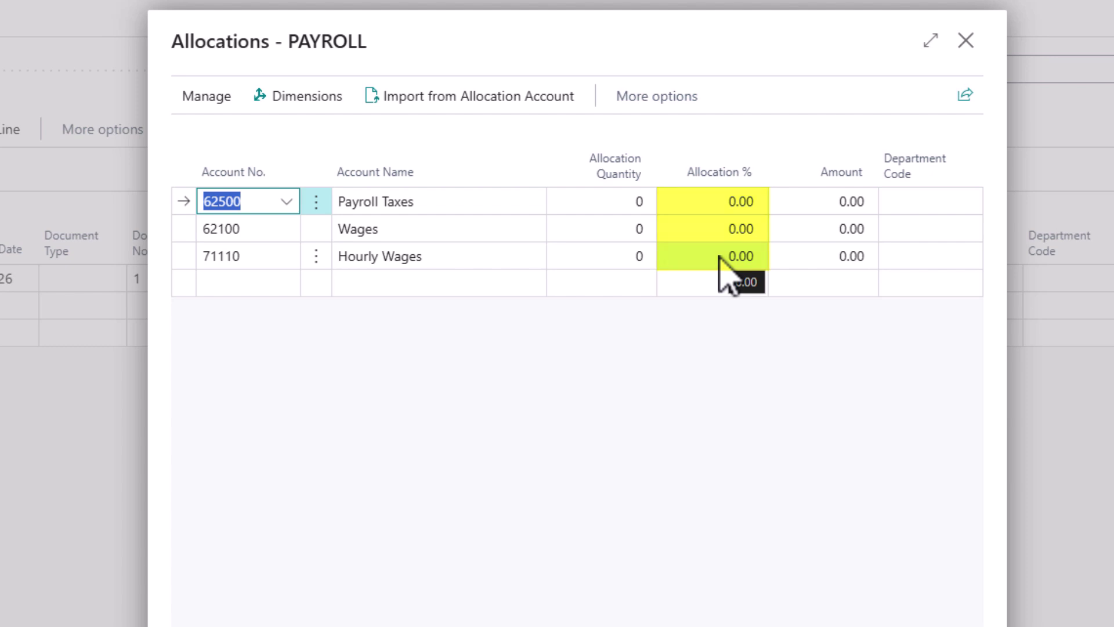
Enter allocation amounts 1,000 Payroll Taxes, 2,000 Wages and 2,000 Hourly Wages, then close.
left_click(818, 201)
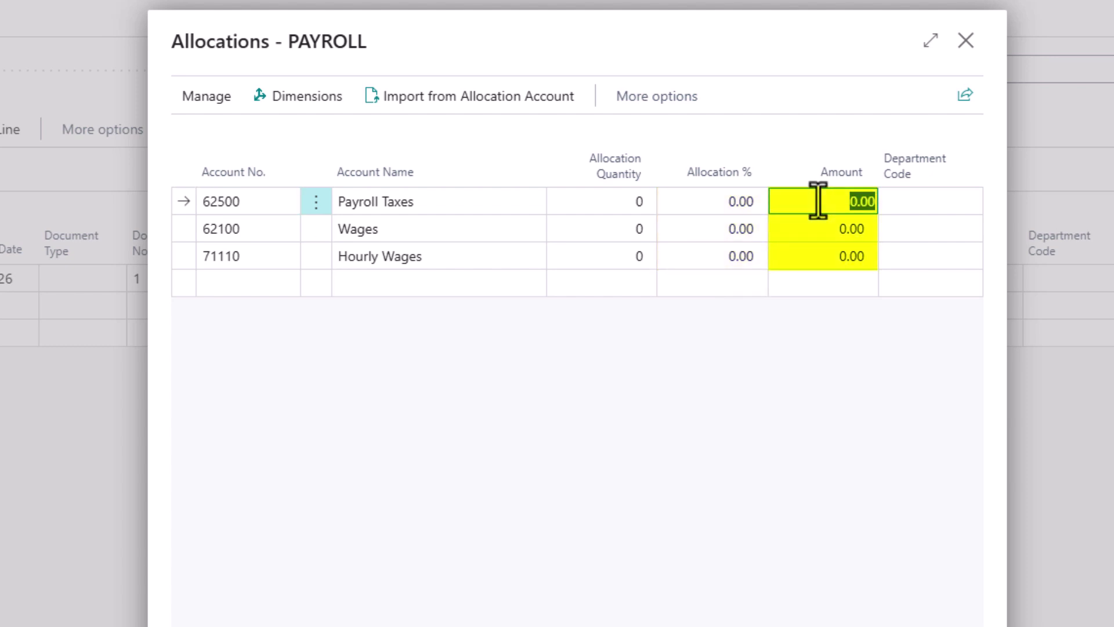
type("1000")
key("Return")
type("2000")
key("Return")
type("2,000")
key("Up")
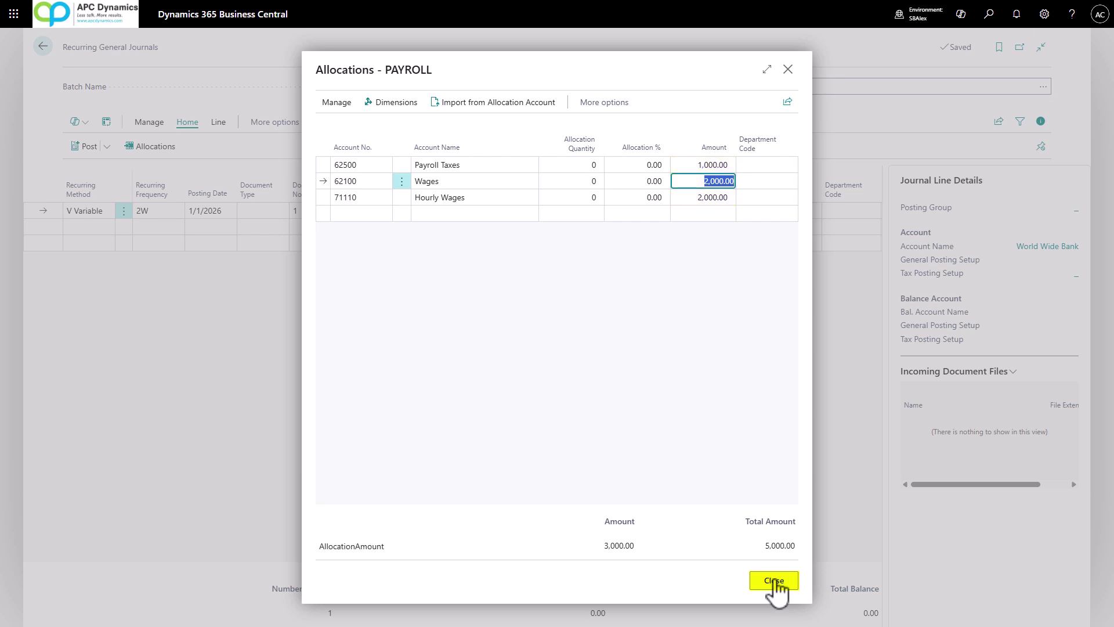
left_click(775, 580)
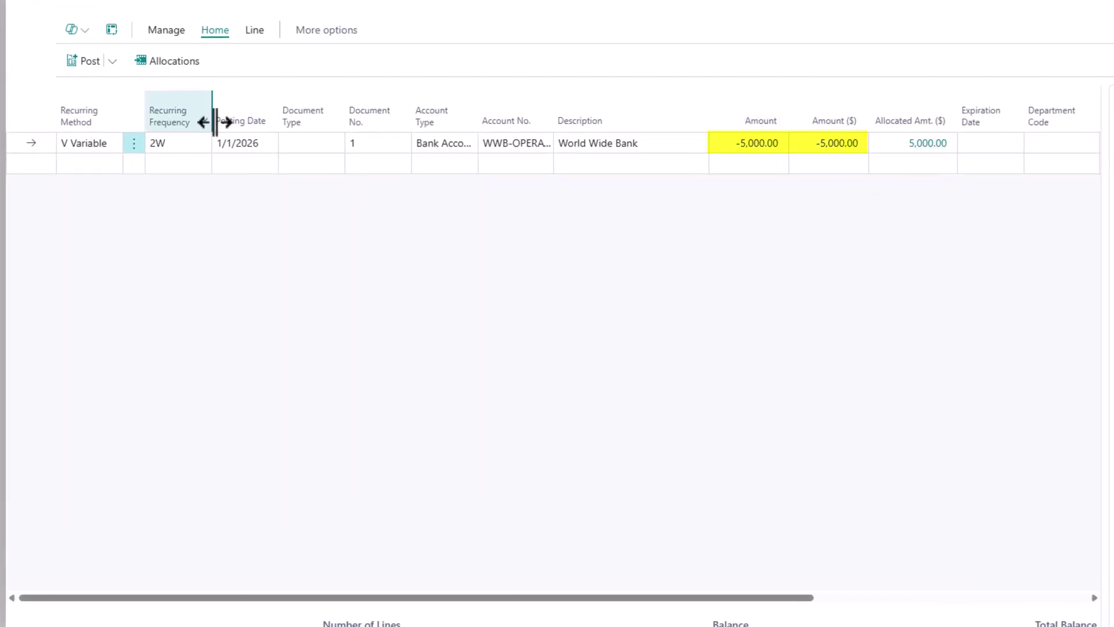
Post the PAYROLL journal lines and acknowledge the success message.
left_click(97, 60)
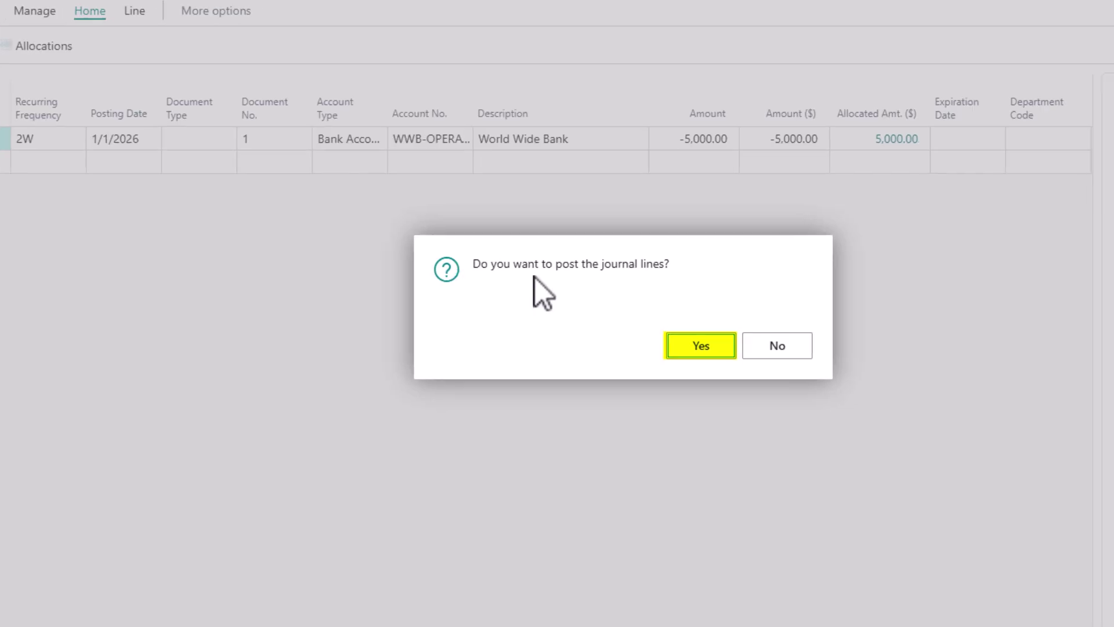
left_click(749, 322)
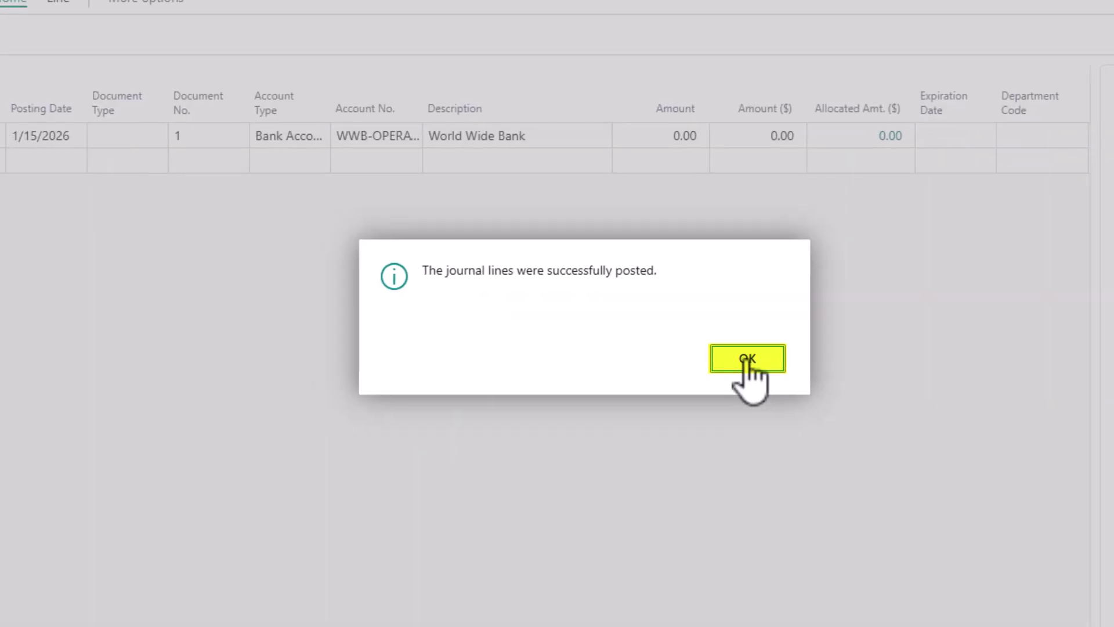
left_click(746, 365)
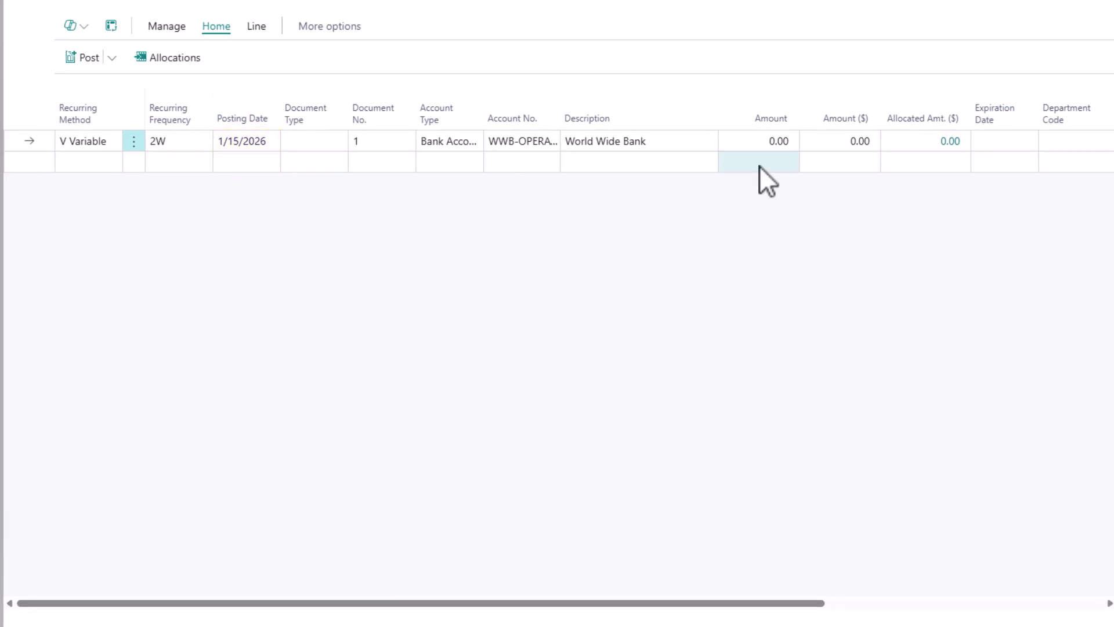
Set the PAYROLL line's next-period amount to 4,500.
left_click(764, 142)
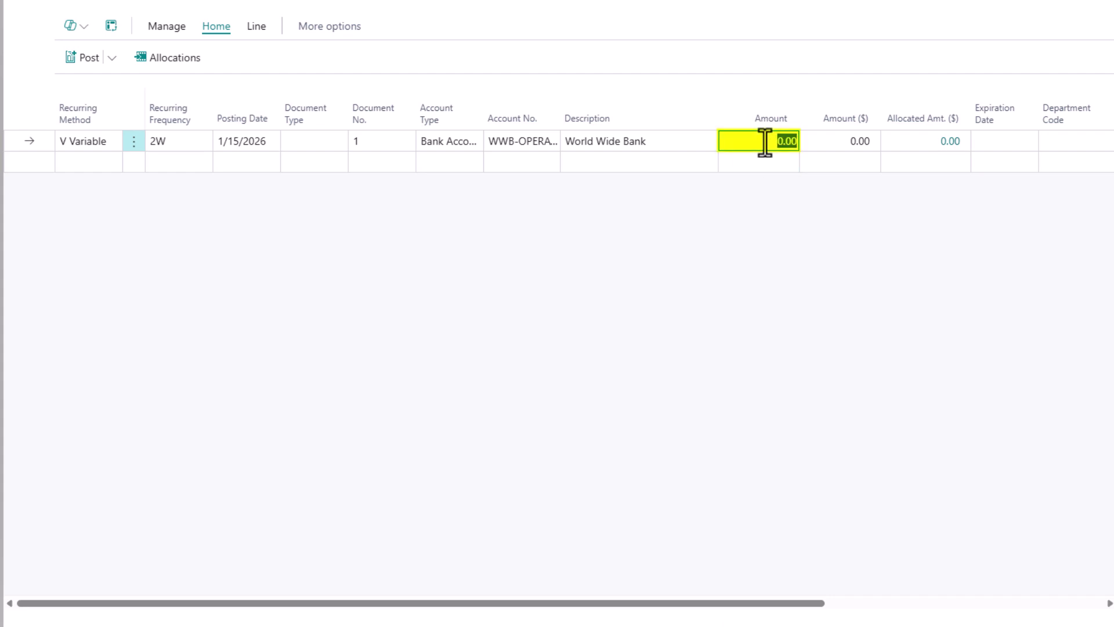
type("4500")
key("Tab")
key("Tab")
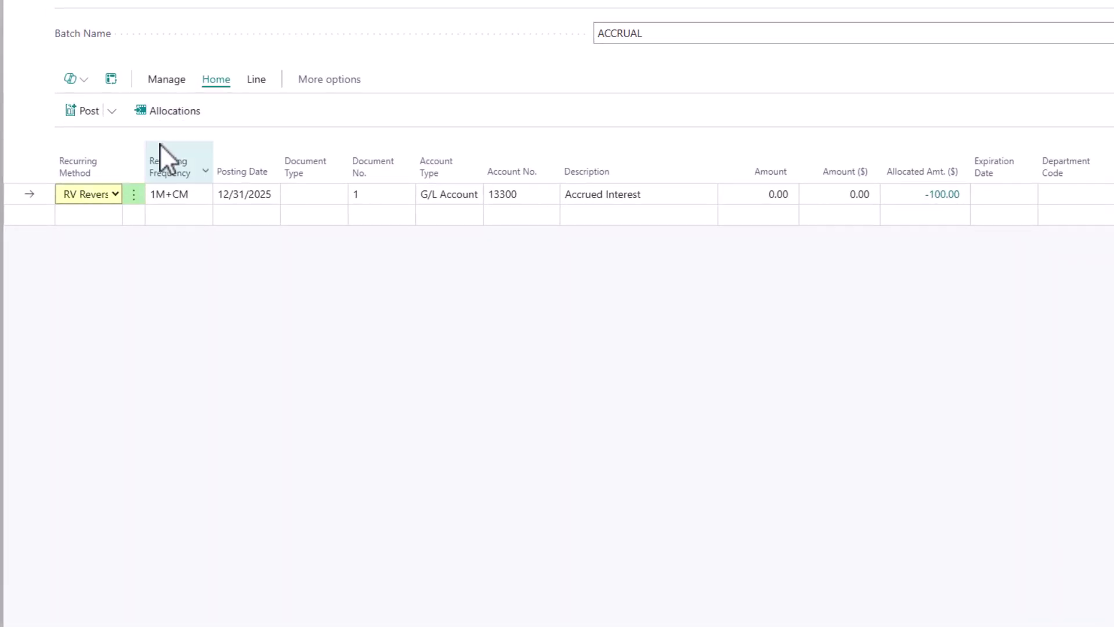
left_click(90, 196)
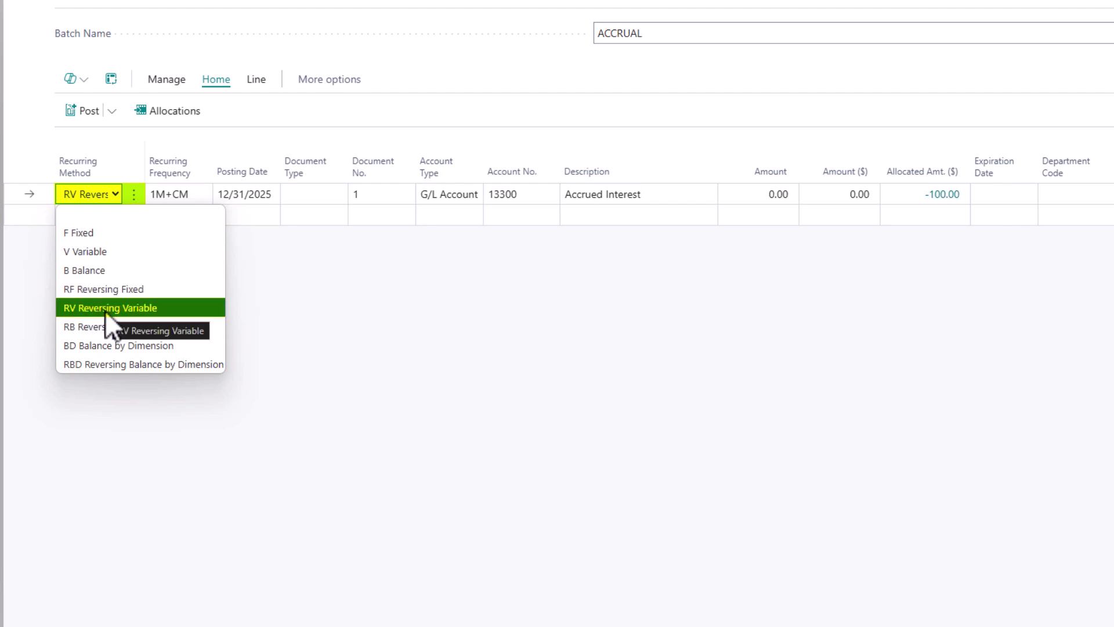
left_click(177, 190)
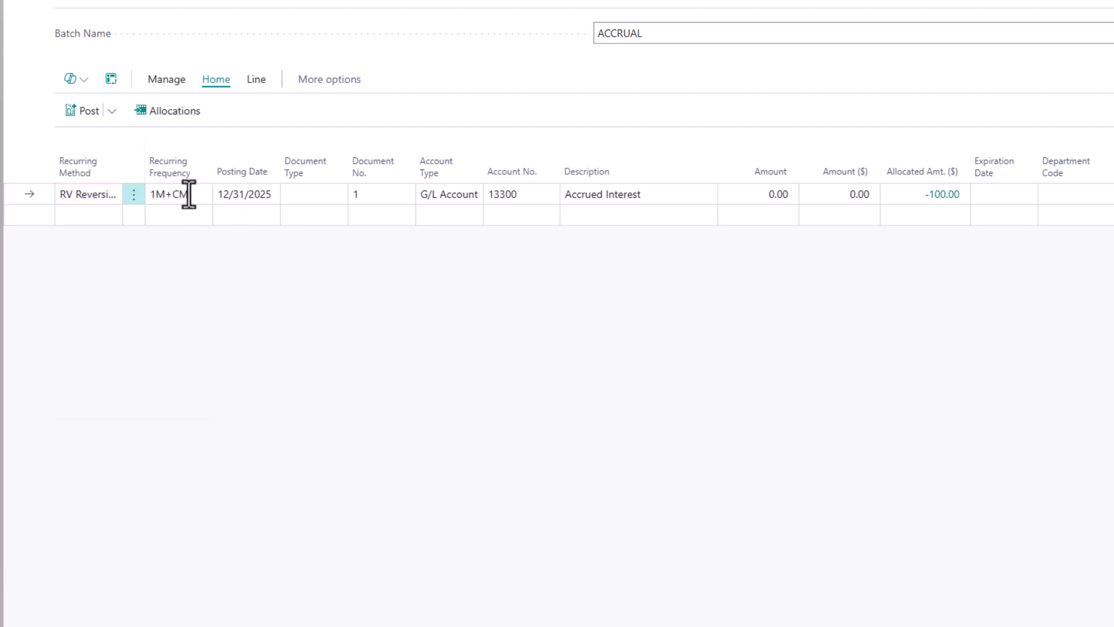
left_click(199, 196)
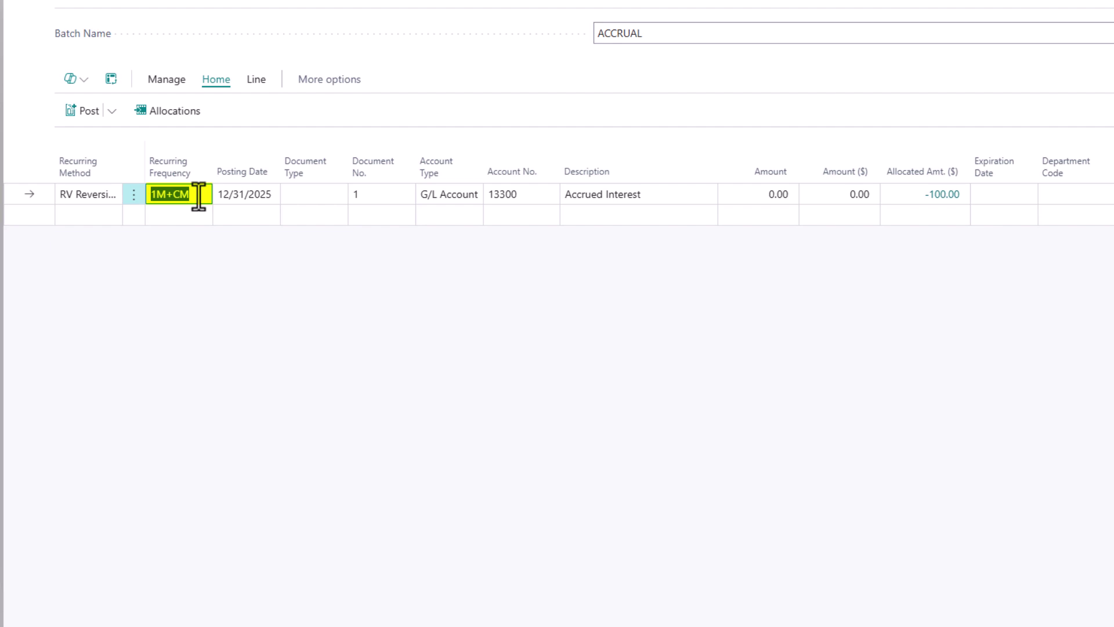
key("Tab")
key("Tab")
key("shift+Tab")
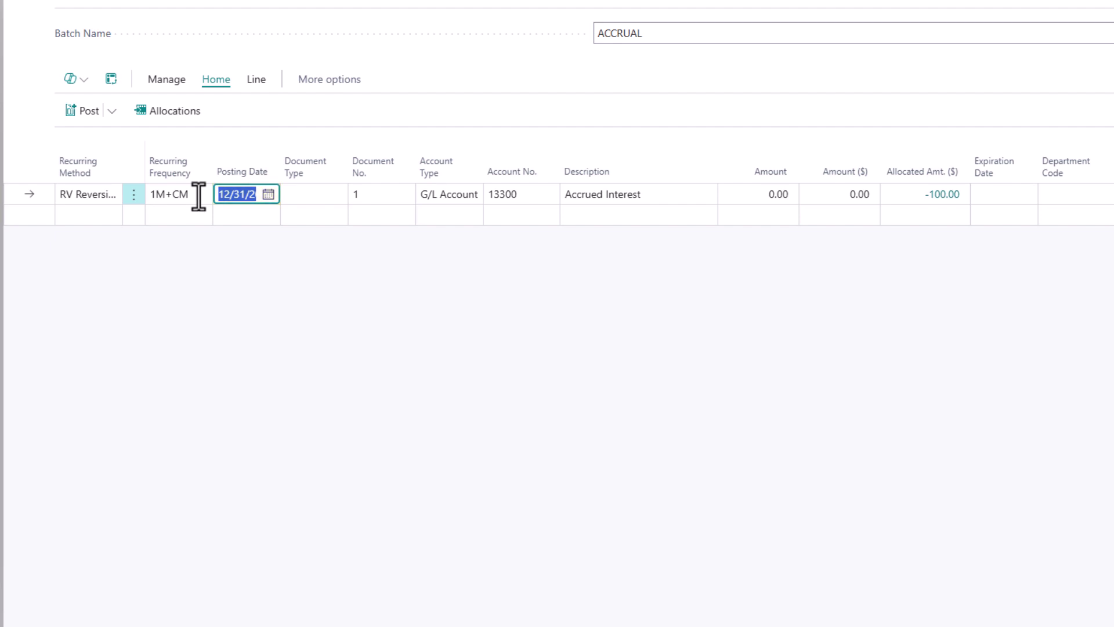
key("Return")
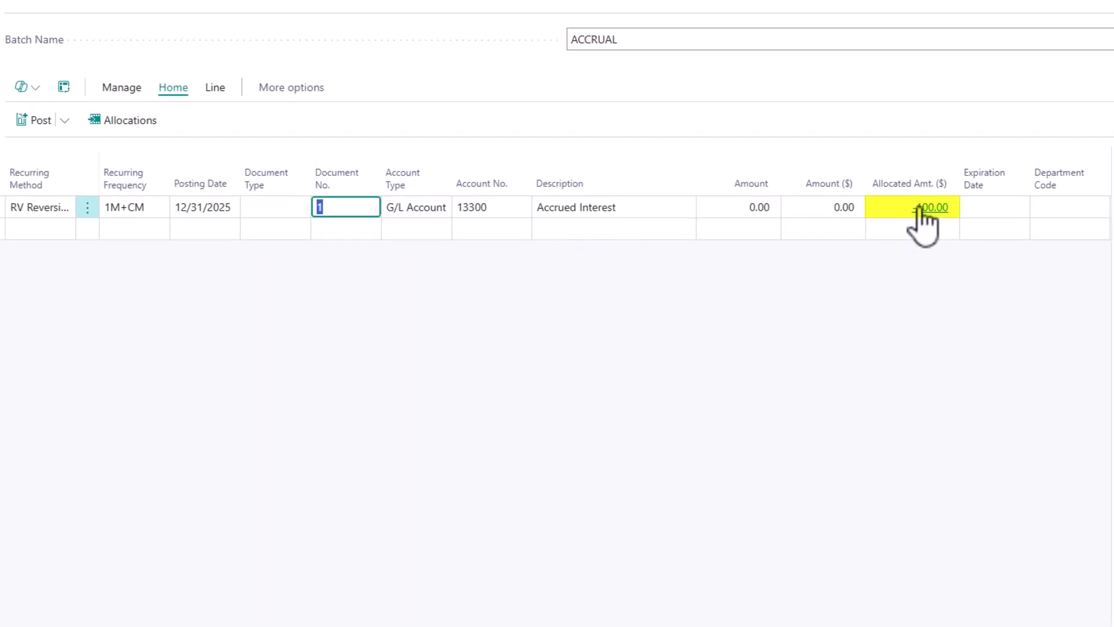
Check the 40330 allocation, set the ACCRUAL amount to 200, and post the journal.
left_click(922, 210)
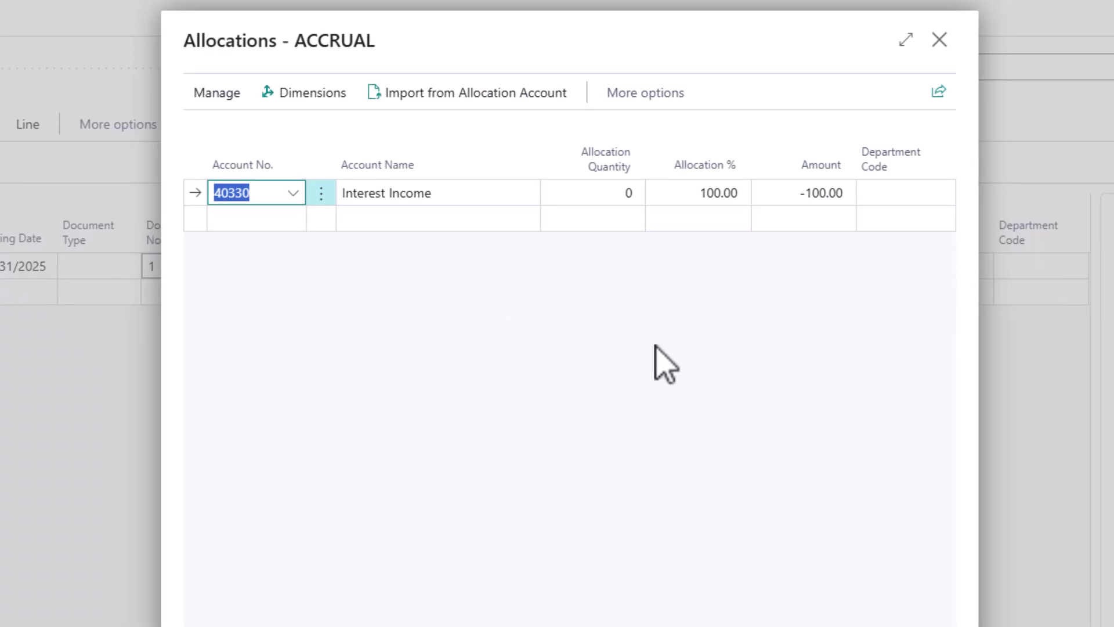
key("Escape")
left_click(639, 271)
type("100")
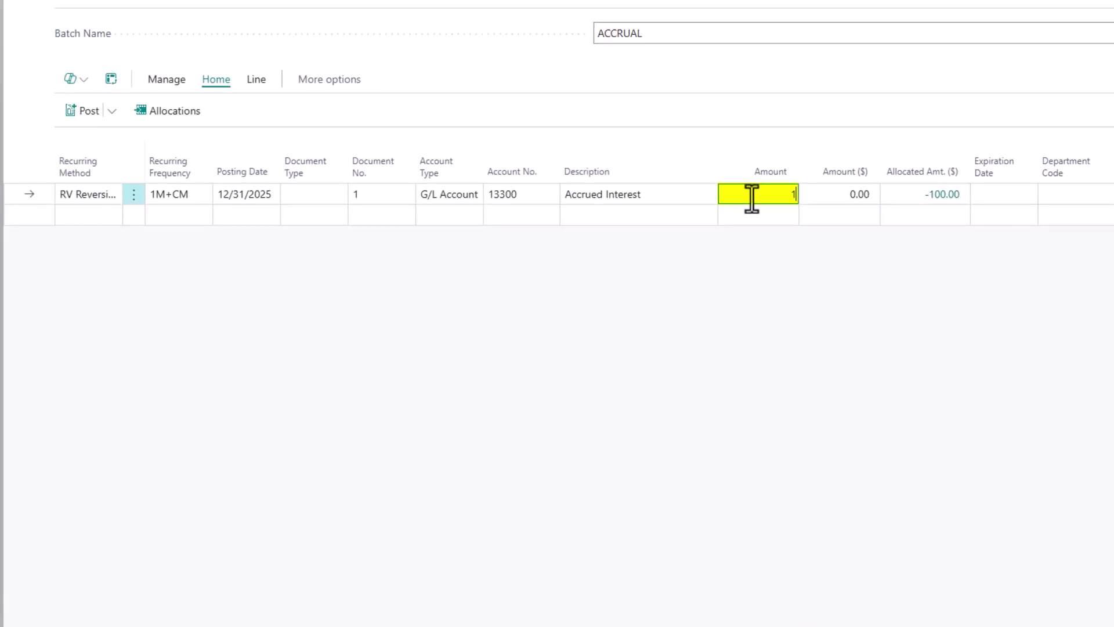
key("Return")
left_click(752, 194)
type("200")
key("Return")
left_click(90, 113)
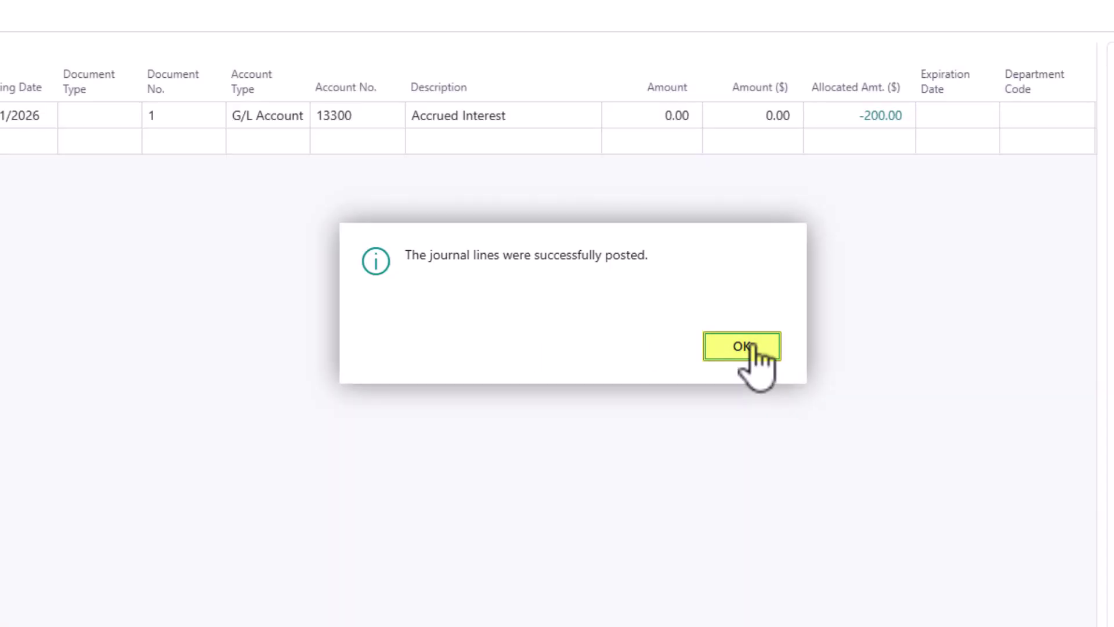
left_click(753, 347)
left_click(232, 193)
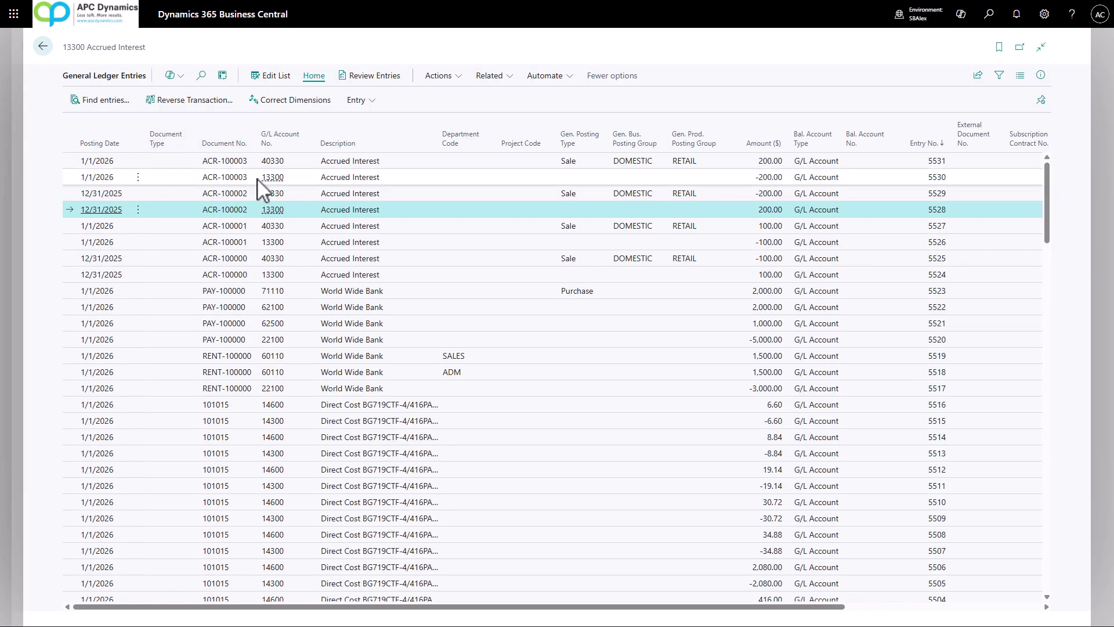
Select the four newest ACR entries in the 13300 Accrued Interest ledger.
left_click(109, 163)
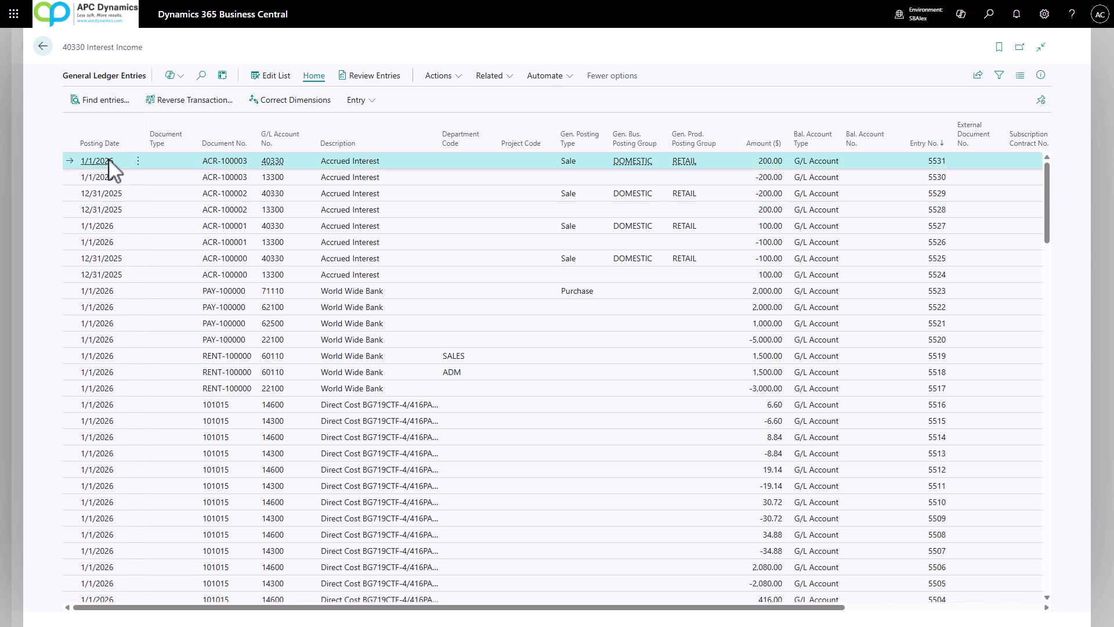
key("shift+Down")
key("shift+Down")
key("shift+Down")
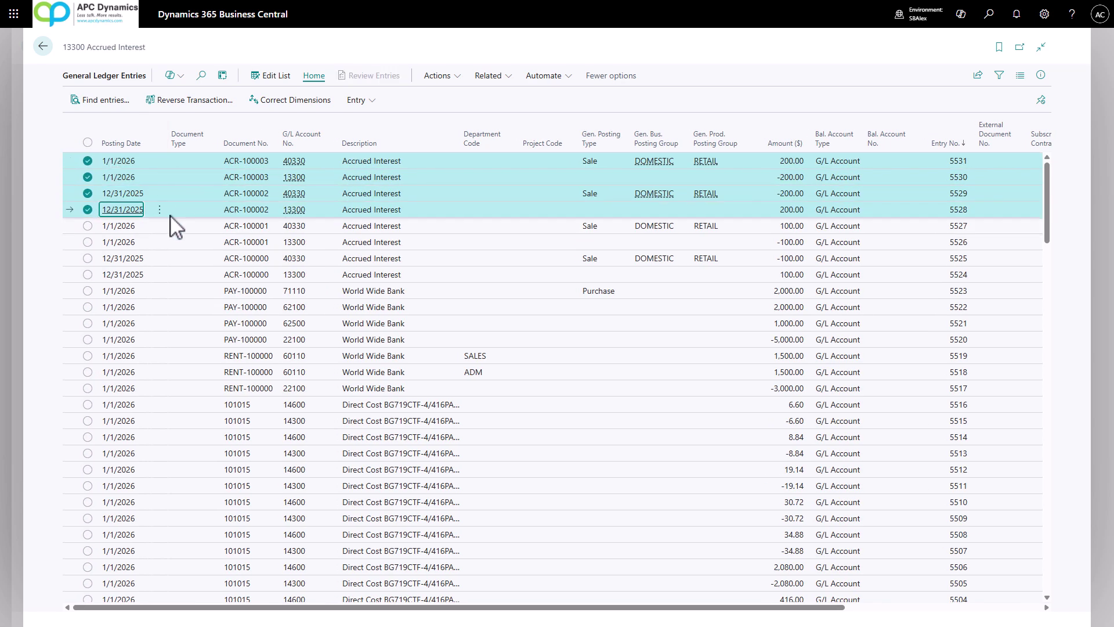